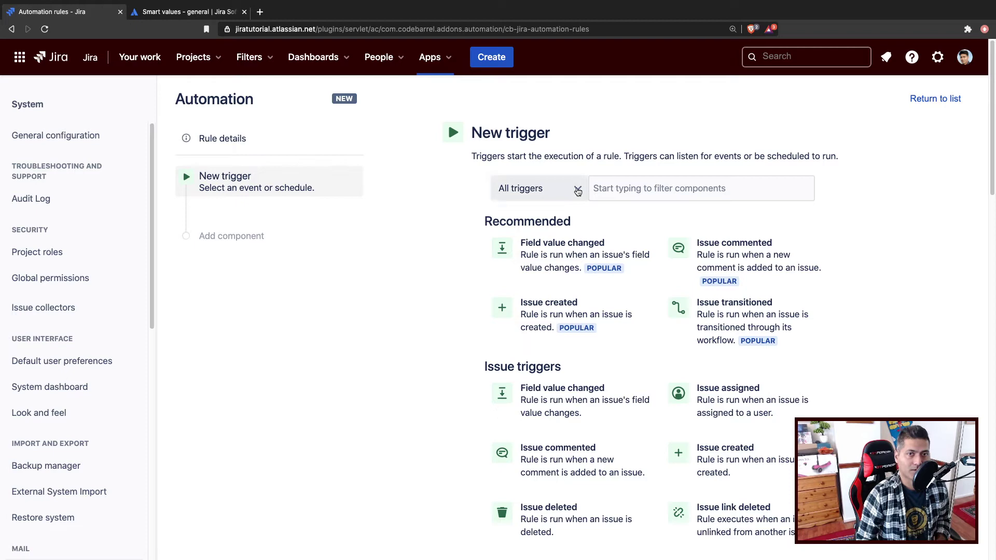
# Filter the trigger list for 'work' and pick the Work logged trigger
pyautogui.scroll(-3, 600, 370)
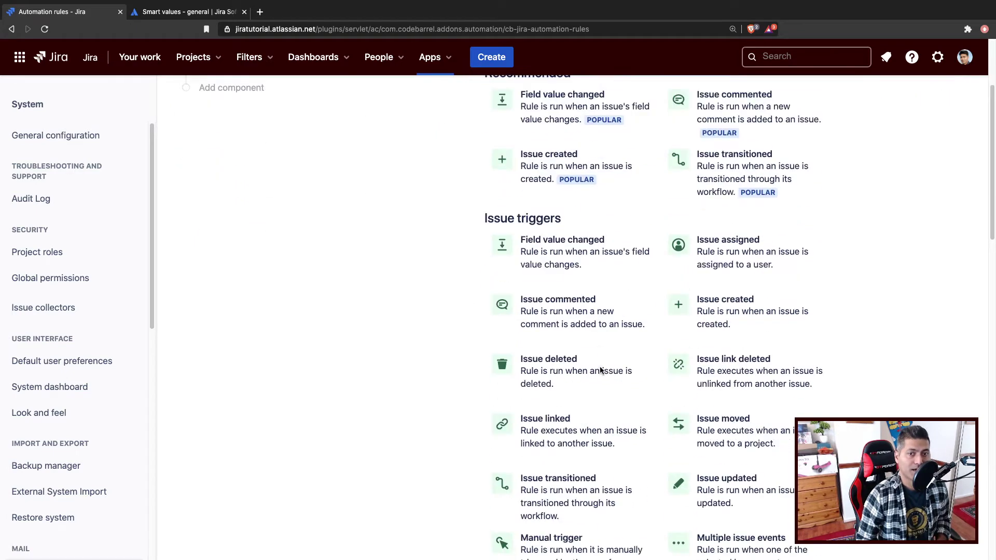
pyautogui.scroll(-4, 600, 370)
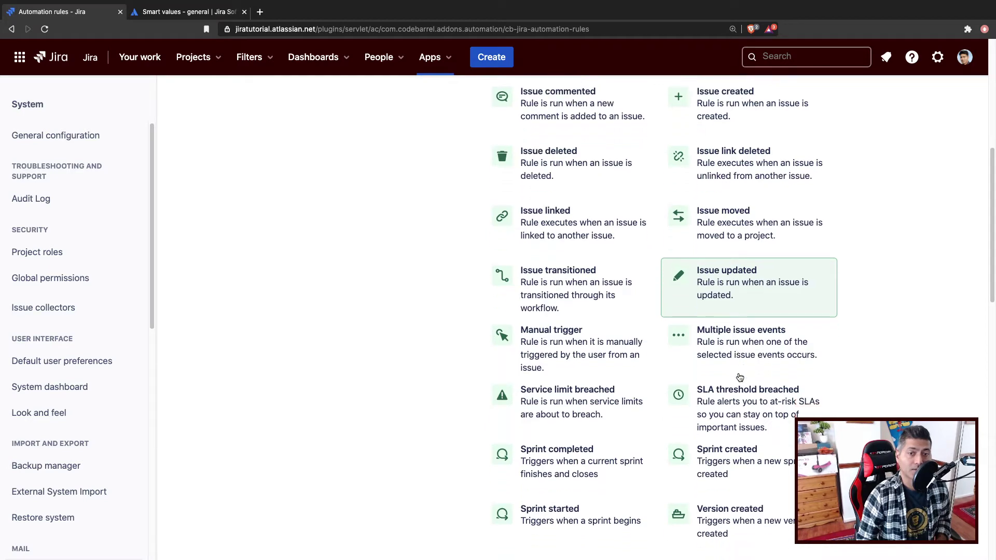
pyautogui.scroll(7, 738, 378)
pyautogui.click(690, 188)
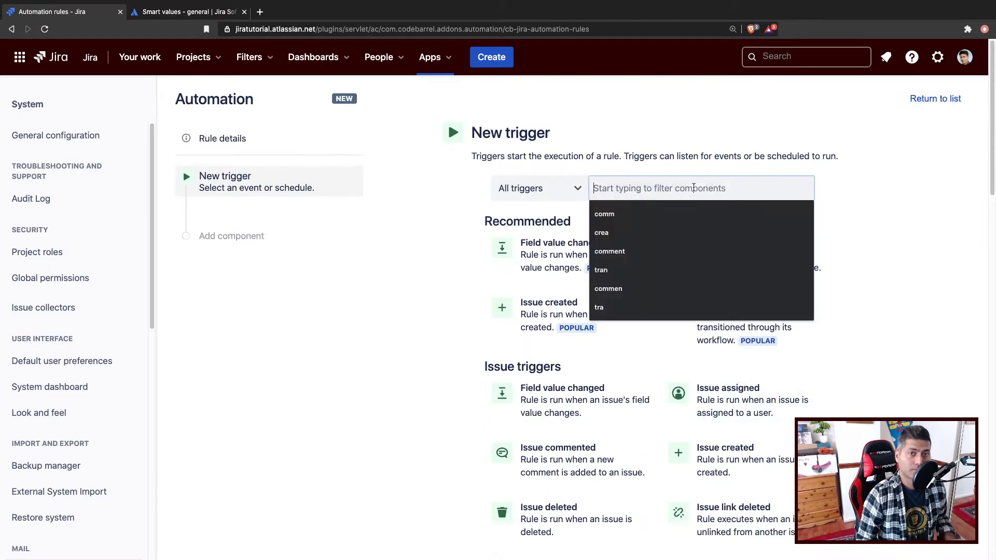
pyautogui.write('work')
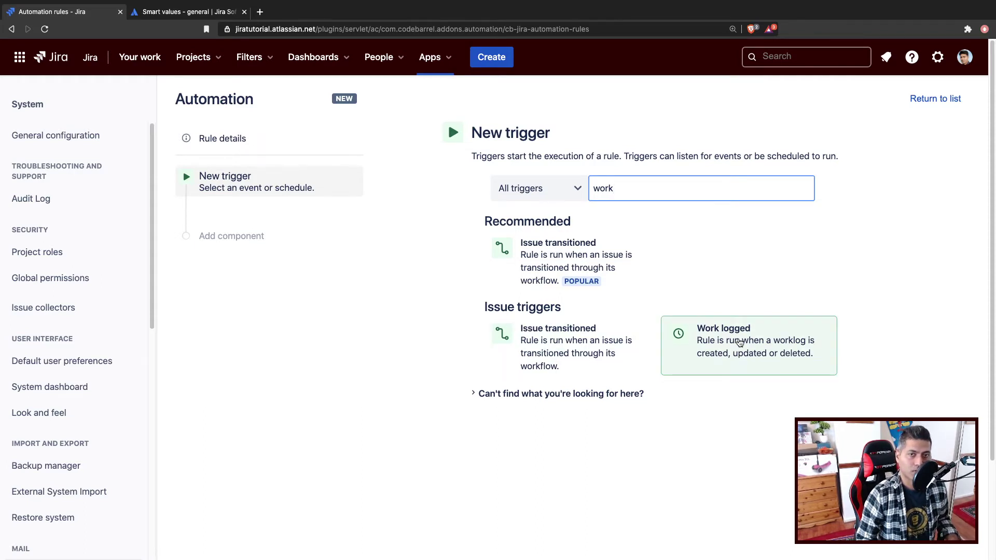
pyautogui.click(740, 343)
# Leave the Work logged trigger's For setting on All worklog operations
pyautogui.click(589, 213)
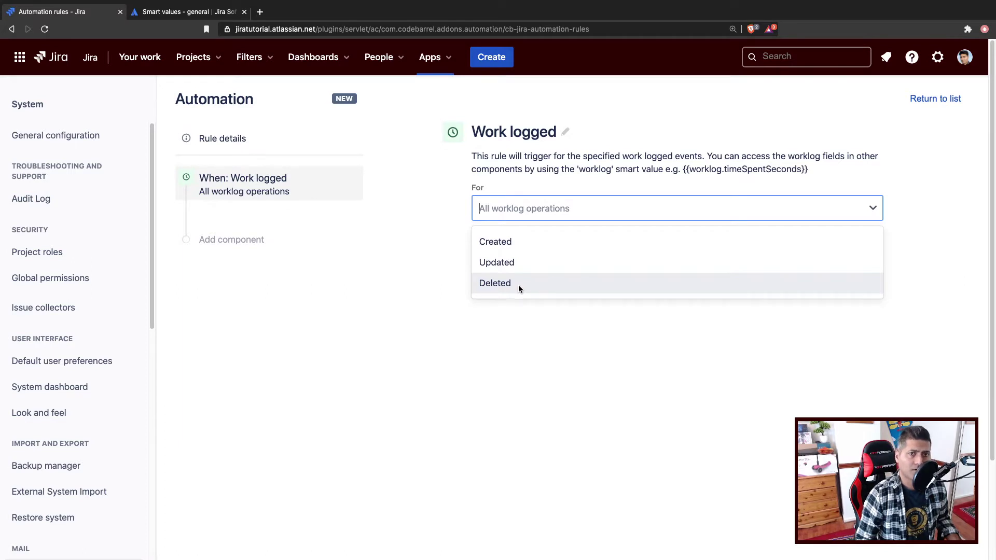
pyautogui.click(721, 387)
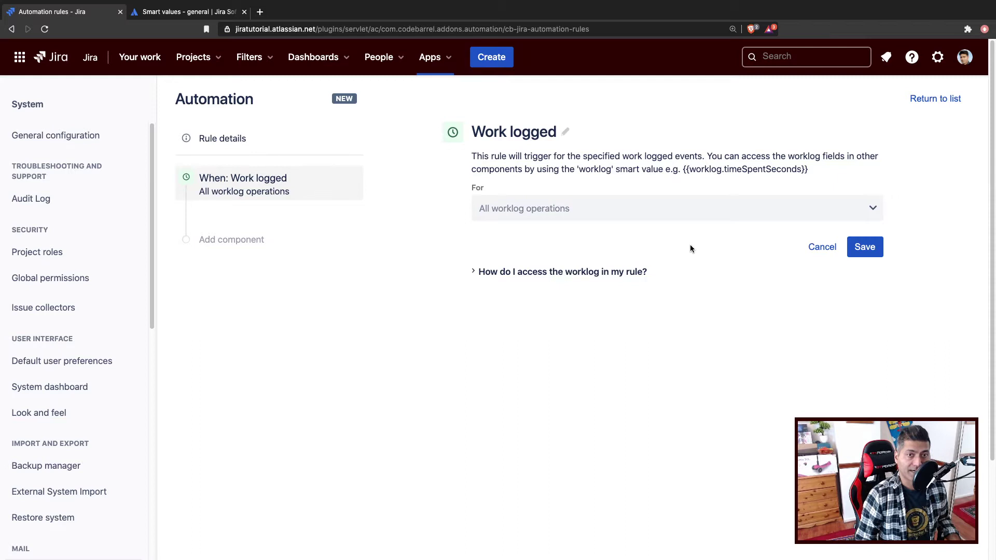
pyautogui.click(689, 209)
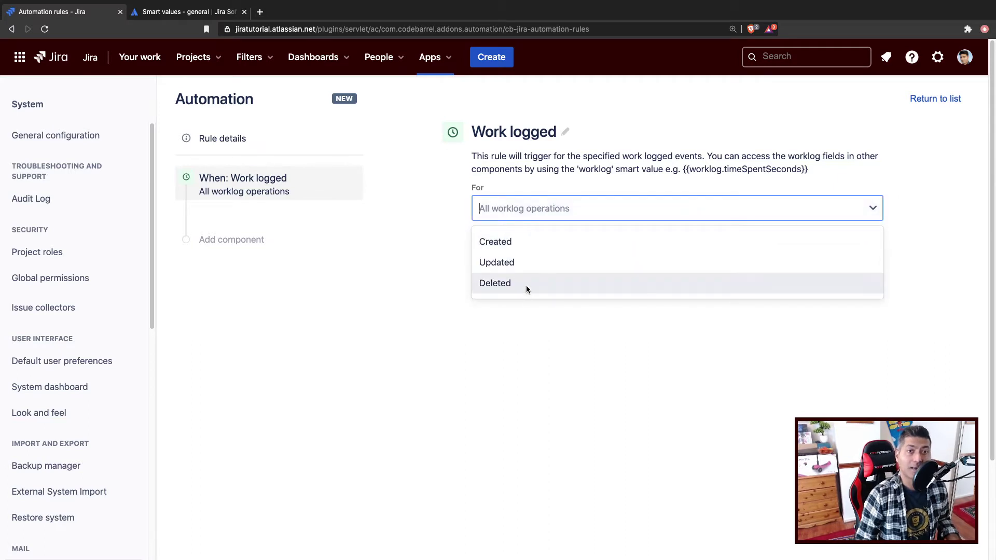
pyautogui.click(638, 387)
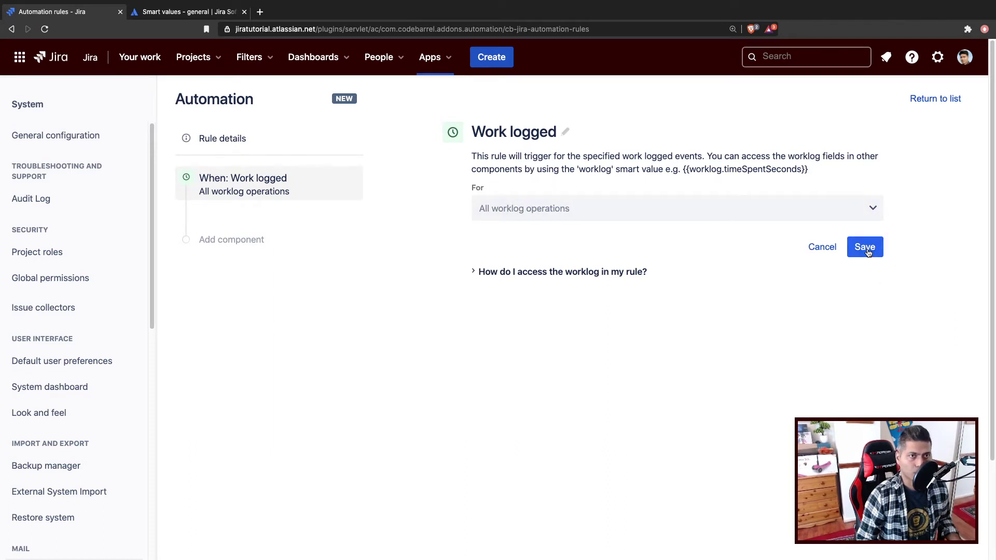
pyautogui.click(758, 219)
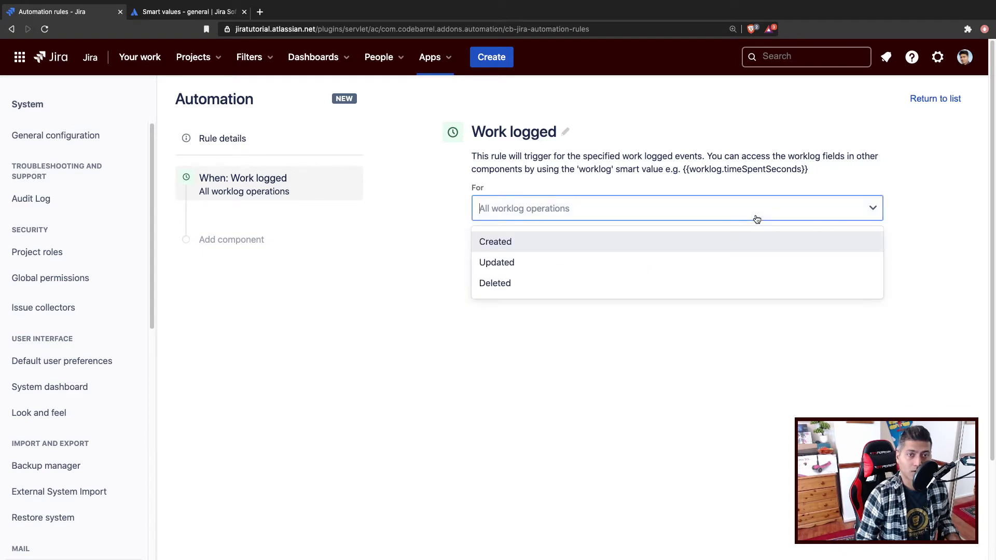
pyautogui.click(769, 302)
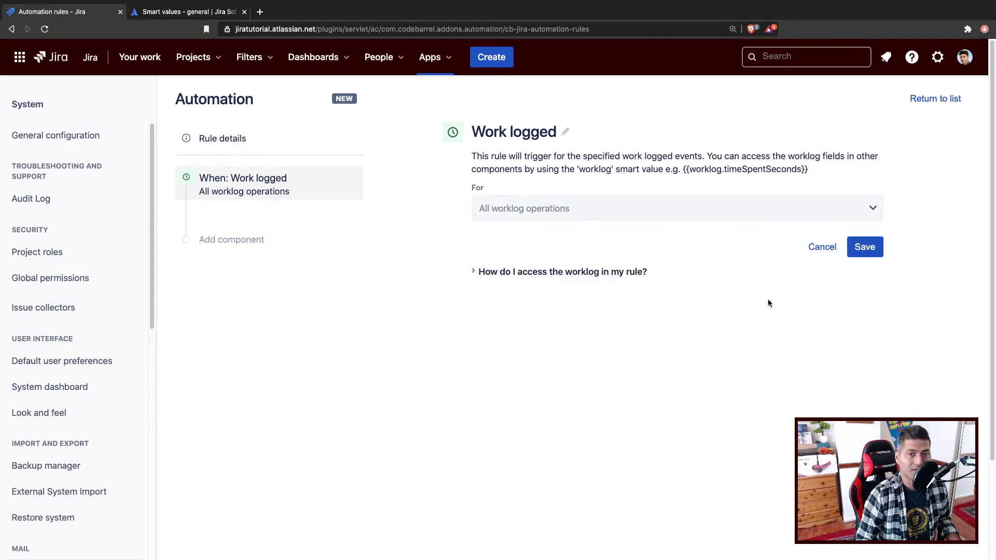
pyautogui.click(863, 252)
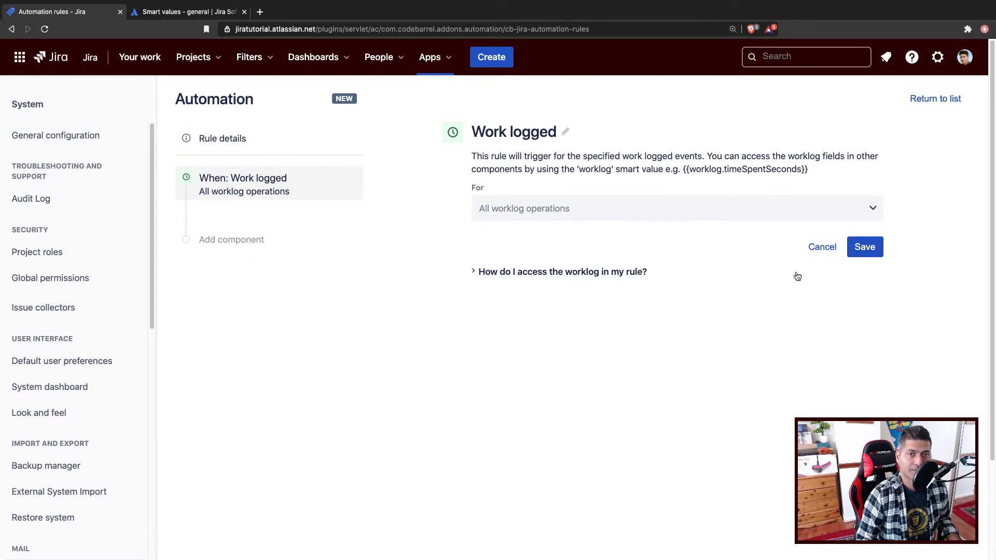
# Expand 'How do I access the worklog in my rule?' and read the {{worklog}} explanation
pyautogui.click(614, 272)
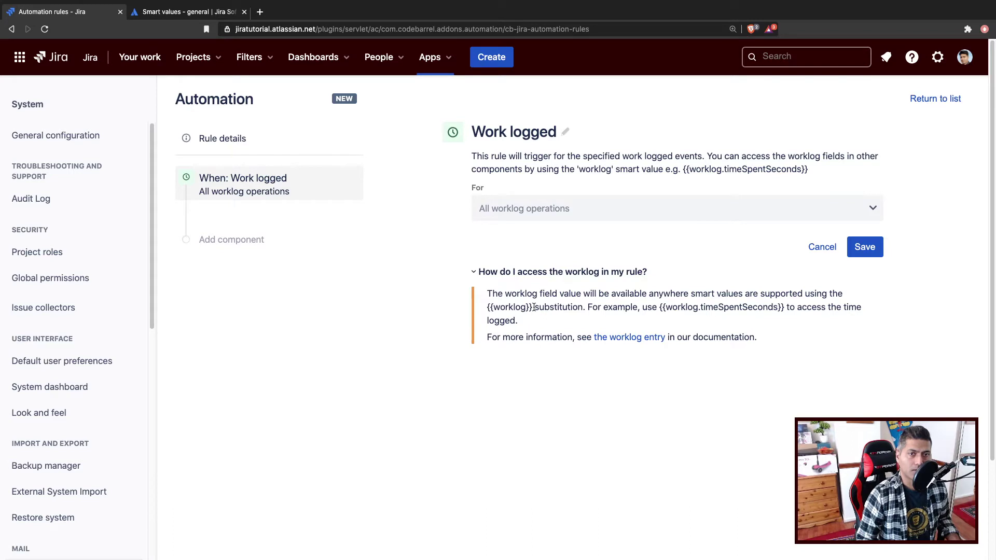
pyautogui.moveTo(534, 307); pyautogui.dragTo(487, 307)
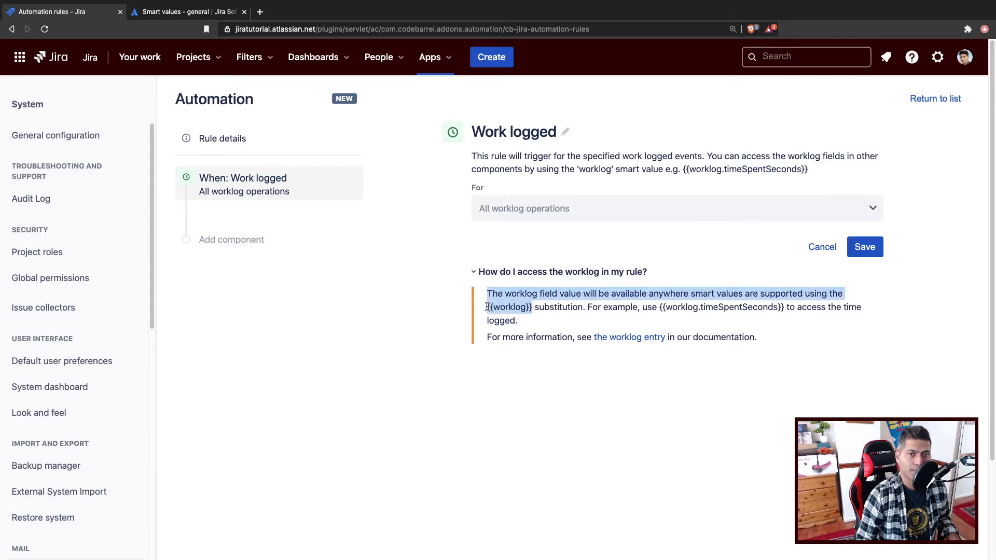
pyautogui.keyDown('shift'); pyautogui.click(546, 324); pyautogui.keyUp('shift')
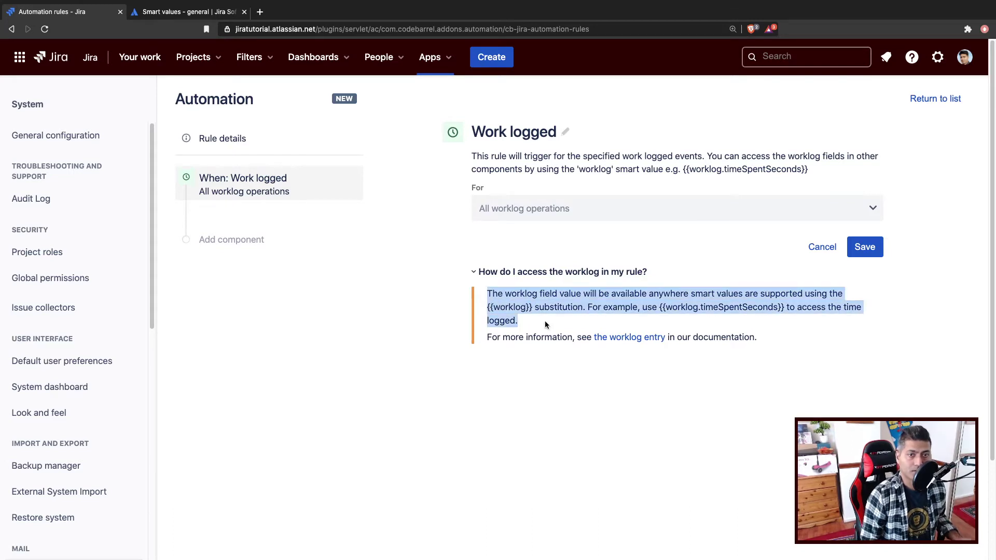
pyautogui.click(543, 316)
# Read the {{worklog}} heading and its property list in the smart values docs
pyautogui.hotkey('ctrl', 'Tab')
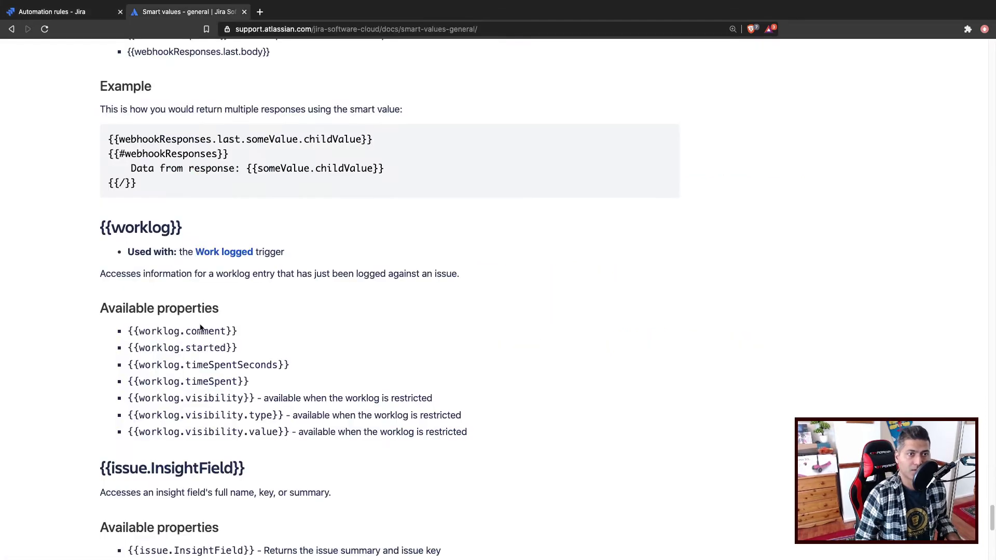
pyautogui.tripleClick(136, 227)
pyautogui.press('super+c')
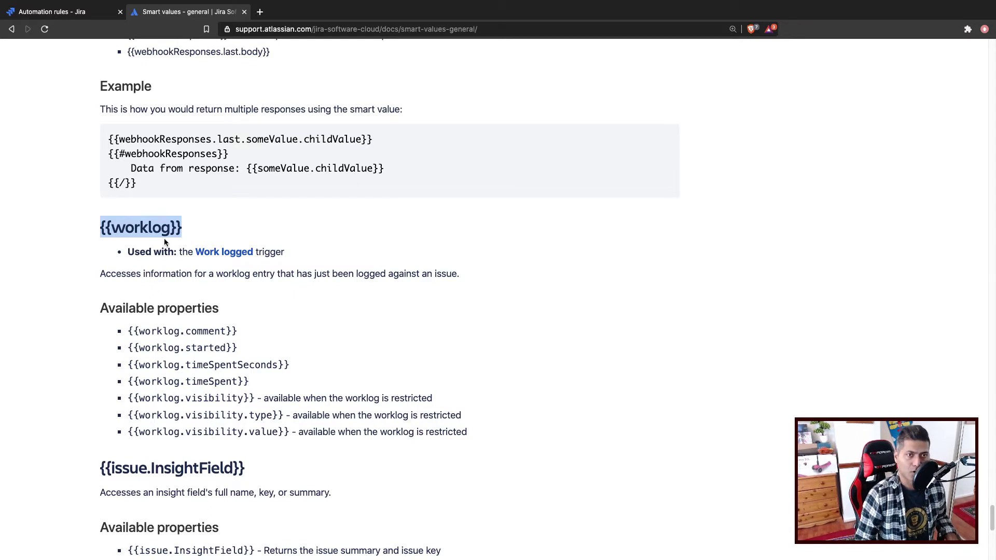
pyautogui.scroll(-2, 312, 314)
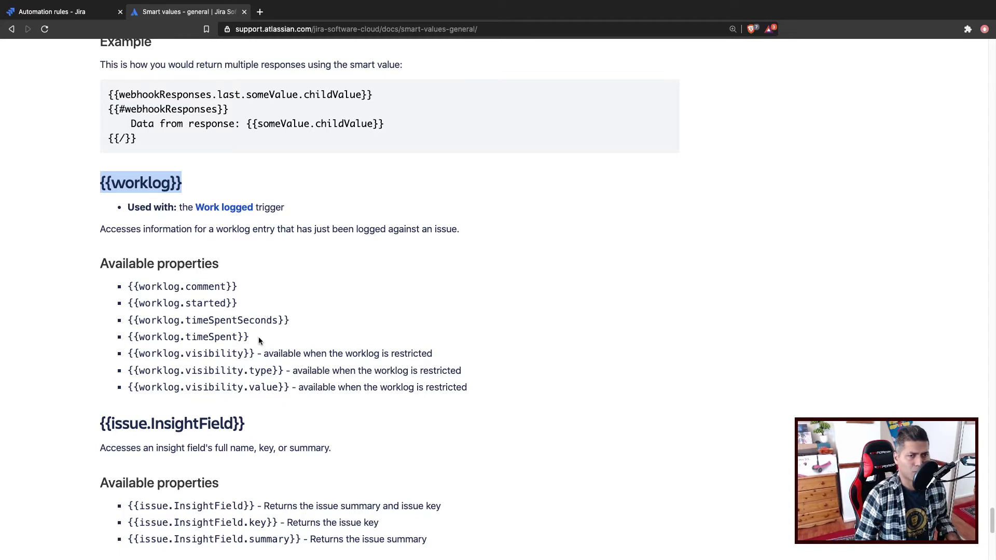
pyautogui.click(390, 338)
# Save the Work logged trigger, then briefly try adding a Send Slack message action
pyautogui.hotkey('ctrl', 'shift', 'Tab')
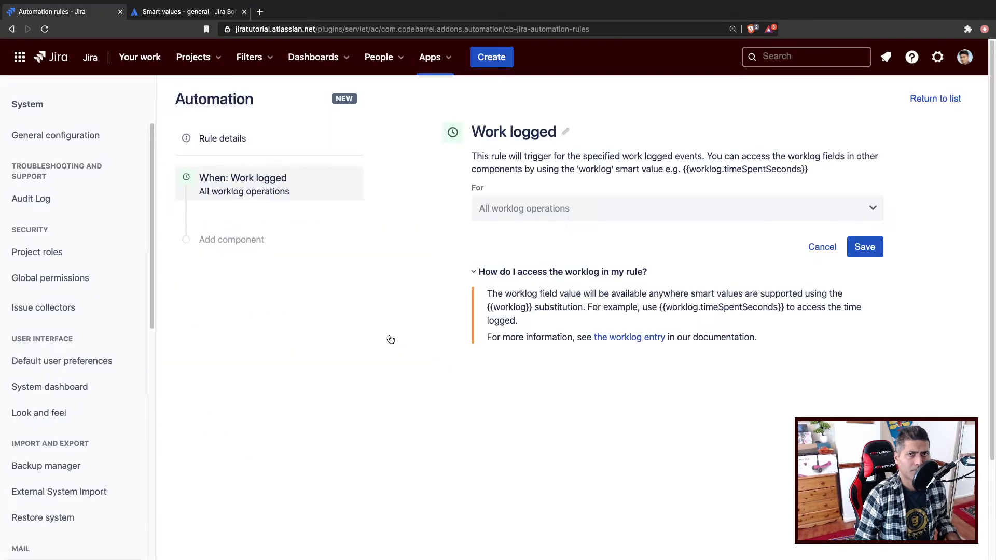
pyautogui.click(865, 247)
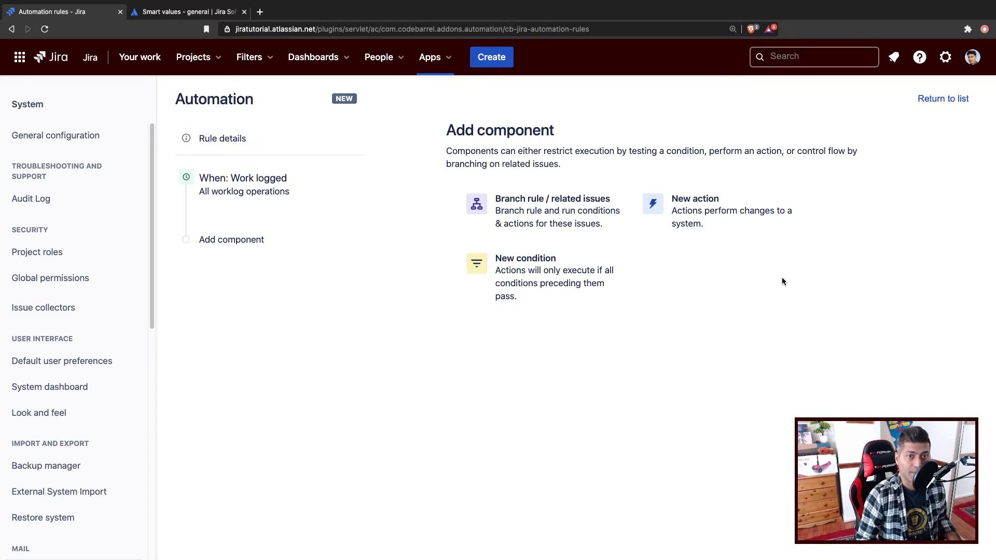
pyautogui.click(723, 219)
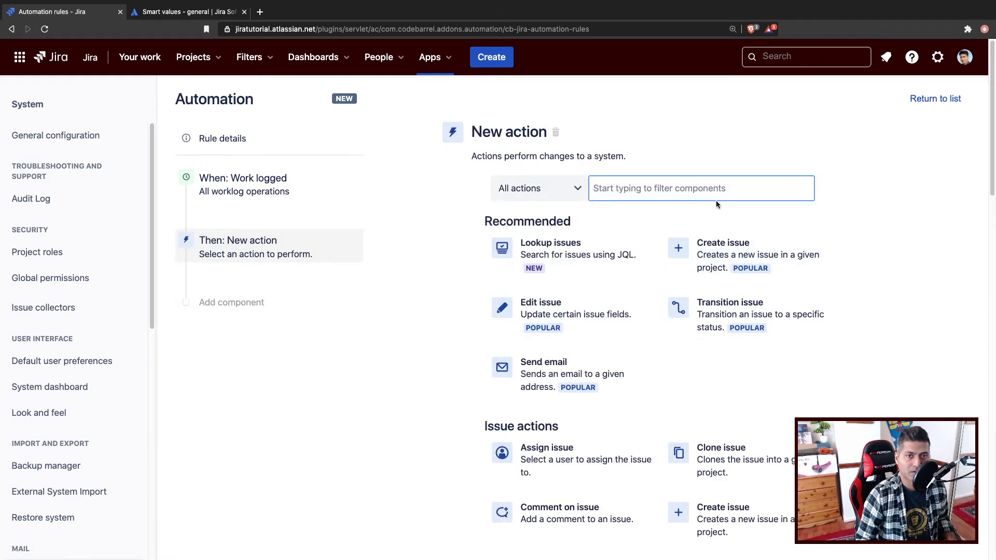
pyautogui.click(680, 188)
pyautogui.write('sla')
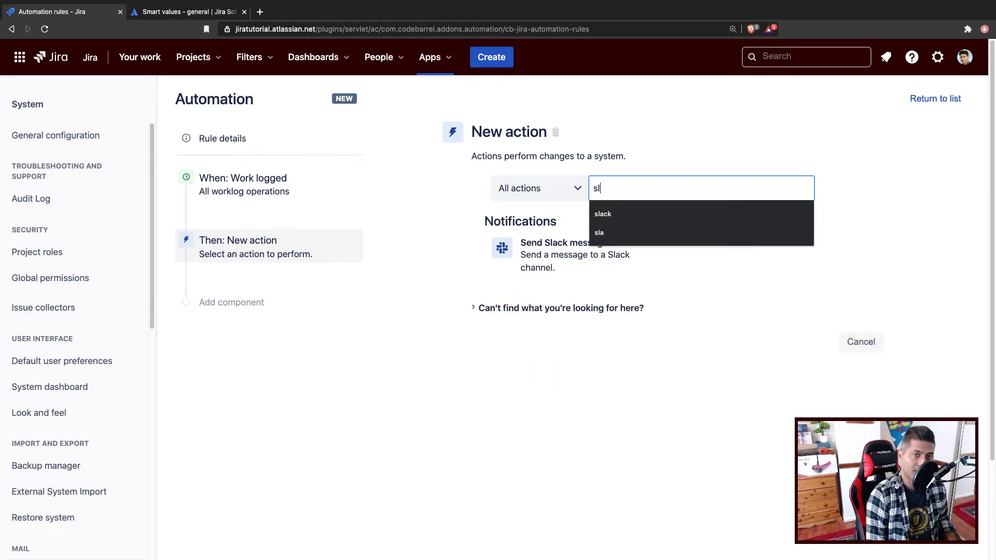
pyautogui.click(586, 323)
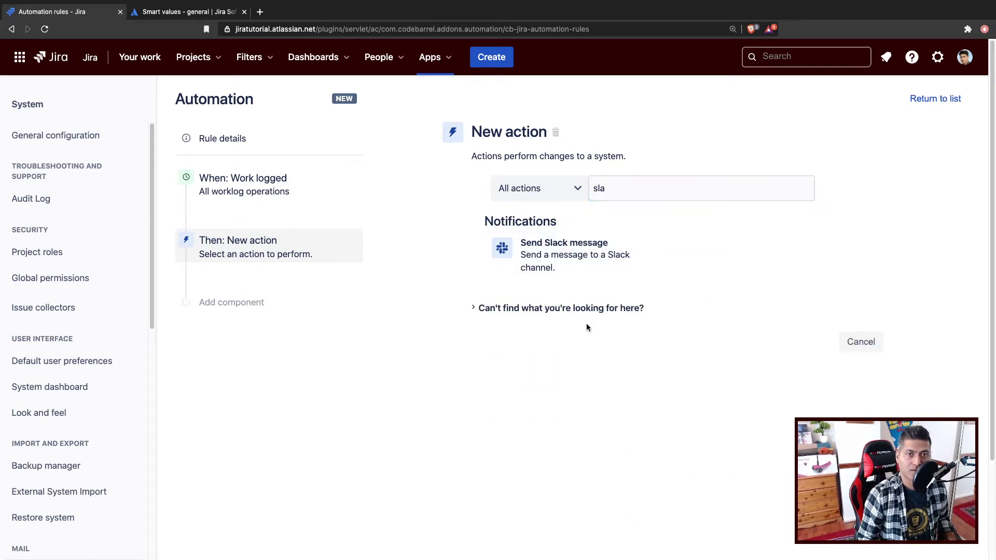
pyautogui.doubleClick(638, 194)
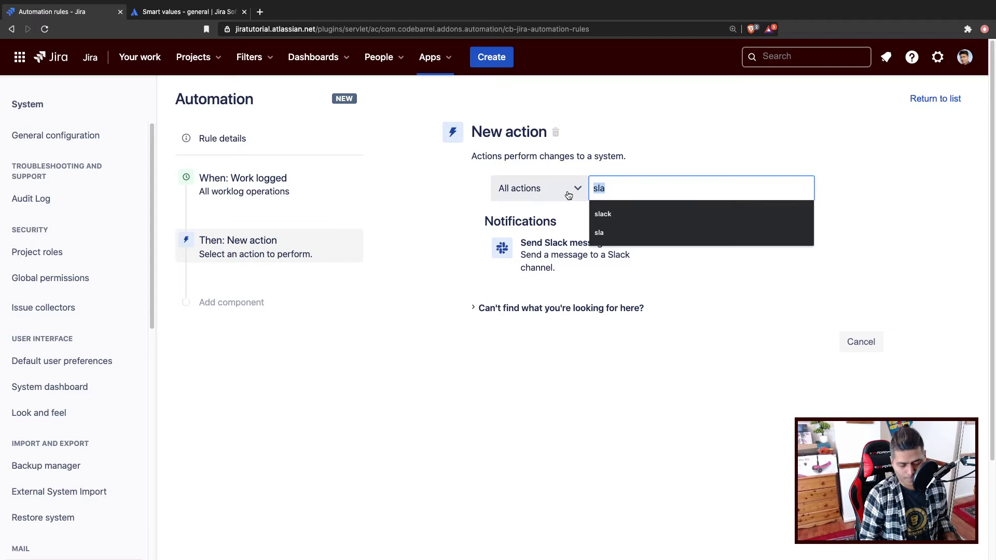
pyautogui.click(557, 245)
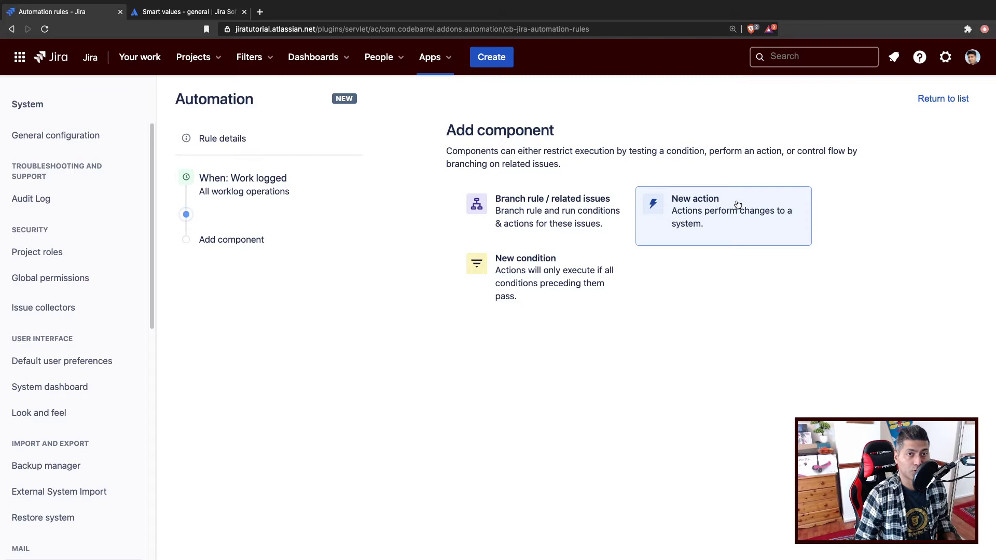
# Add a Comment on issue action with the {{worklog}} smart value pasted in
pyautogui.click(714, 216)
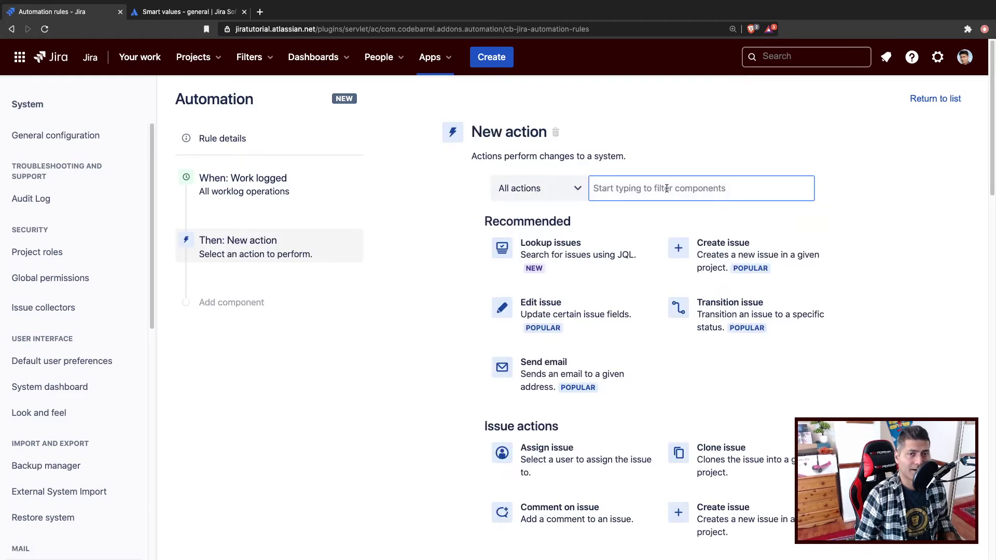
pyautogui.click(667, 188)
pyautogui.write('comment')
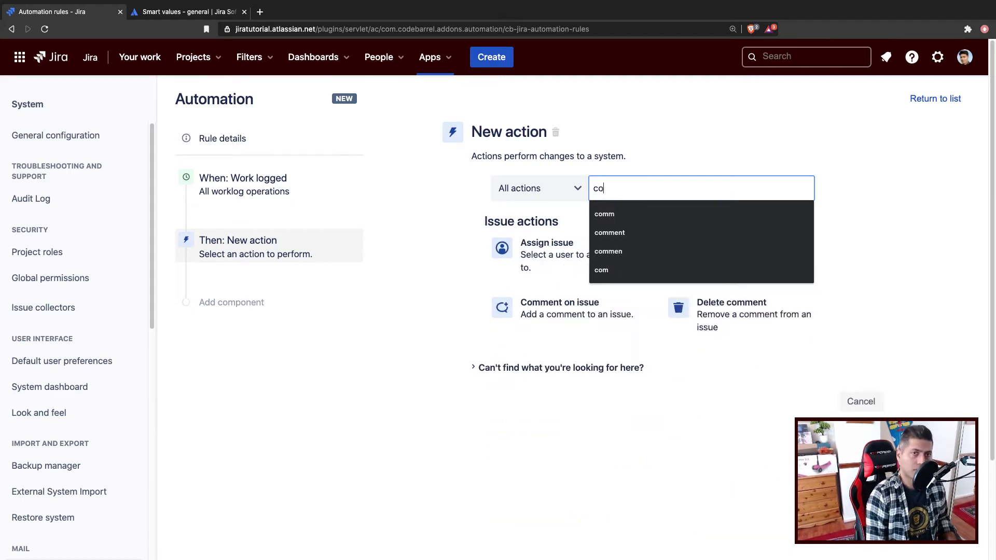
pyautogui.click(598, 244)
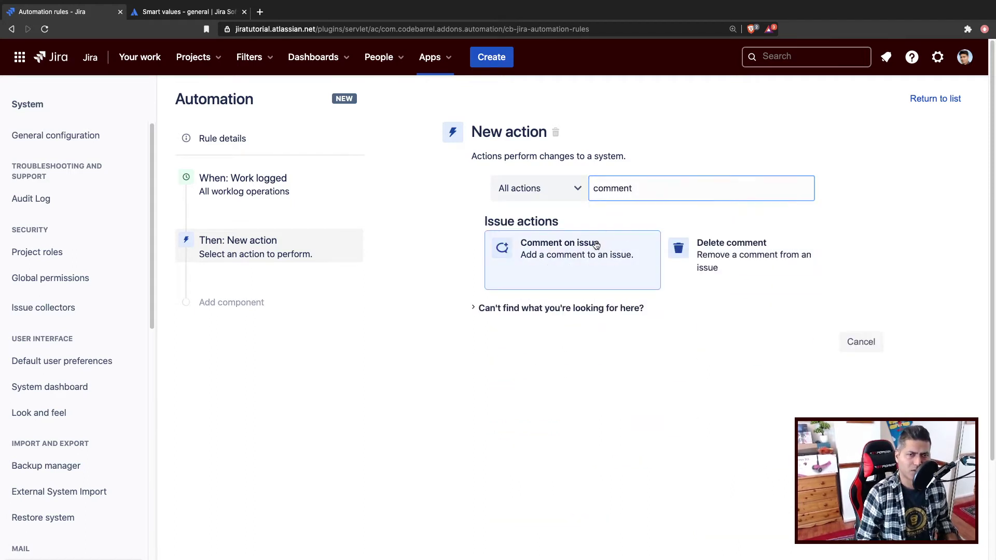
pyautogui.press('super+v')
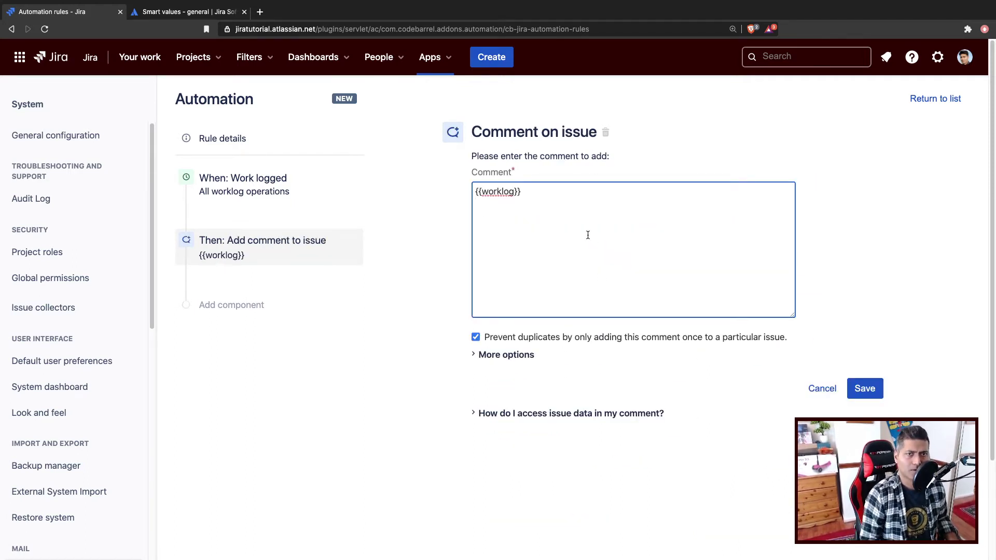
# Put 'Worklog triggered' on a line above {{worklog}} and save the comment action
pyautogui.press('Return')
pyautogui.press('Up')
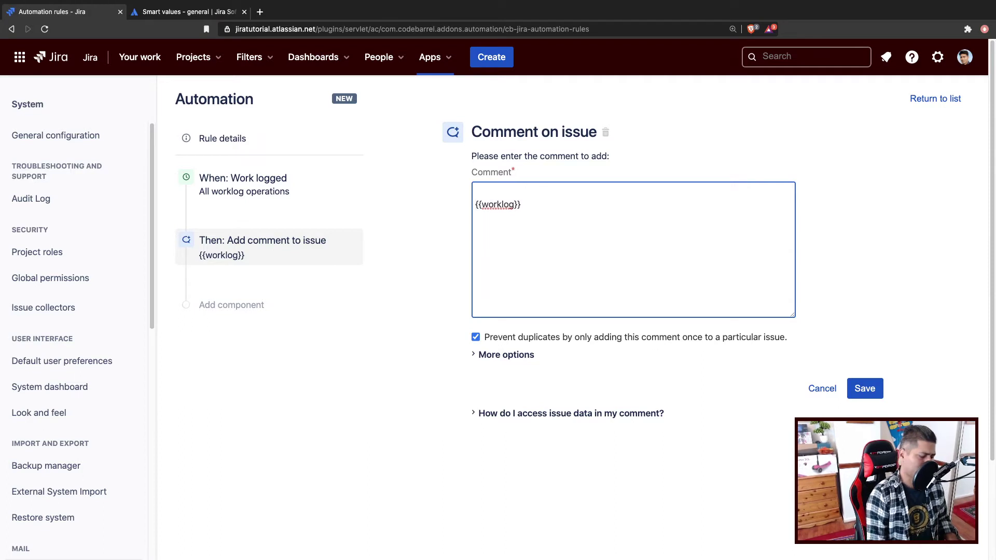
pyautogui.write('Work')
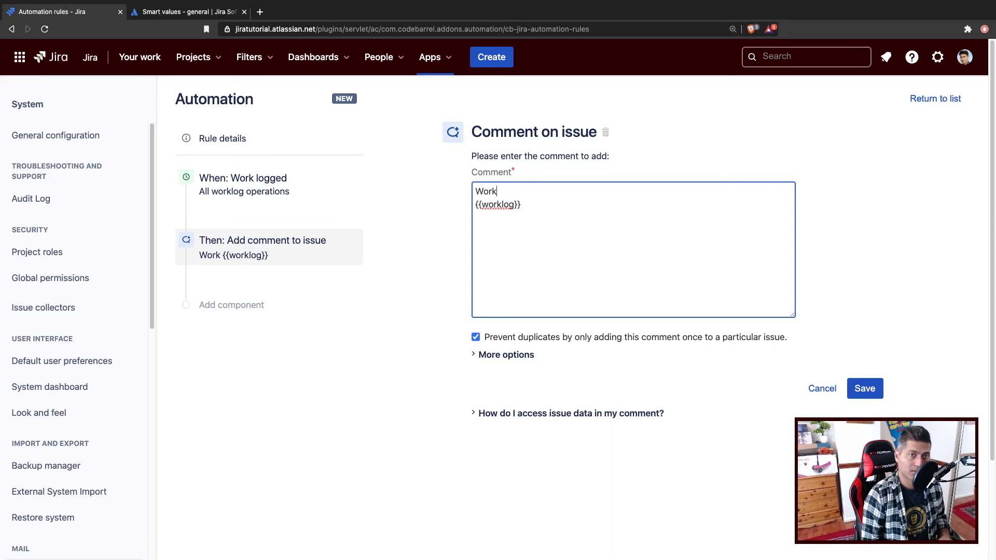
pyautogui.write('log')
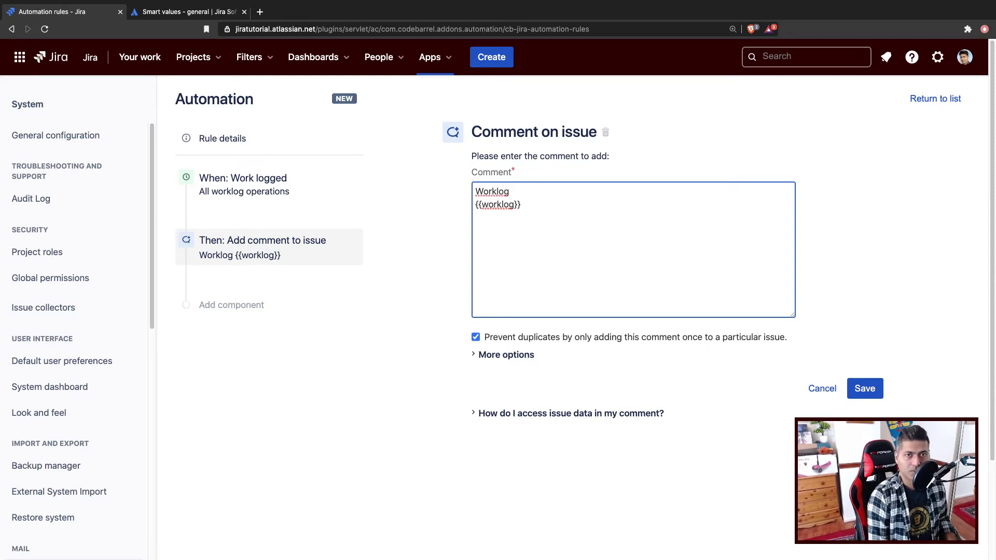
pyautogui.write('trig')
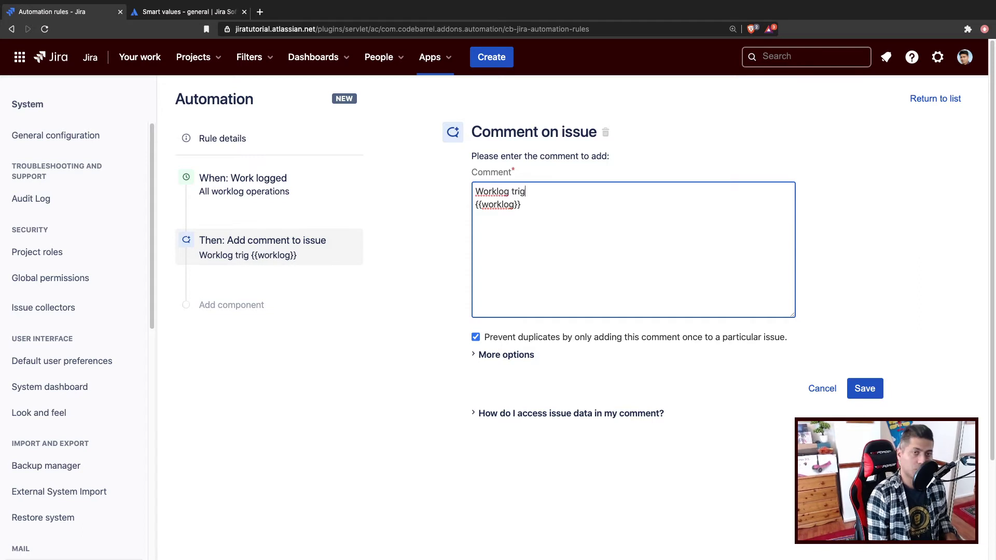
pyautogui.write('gered')
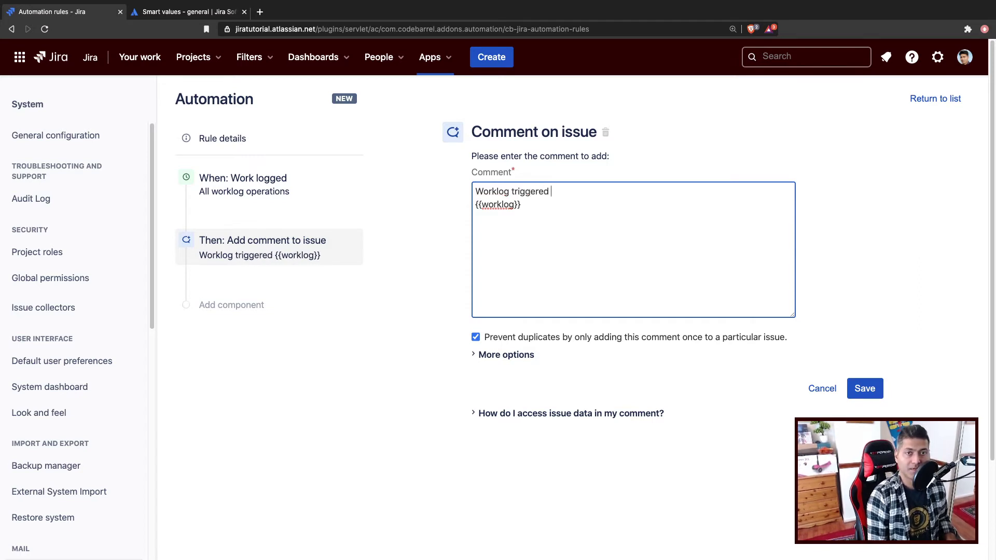
pyautogui.press('Return')
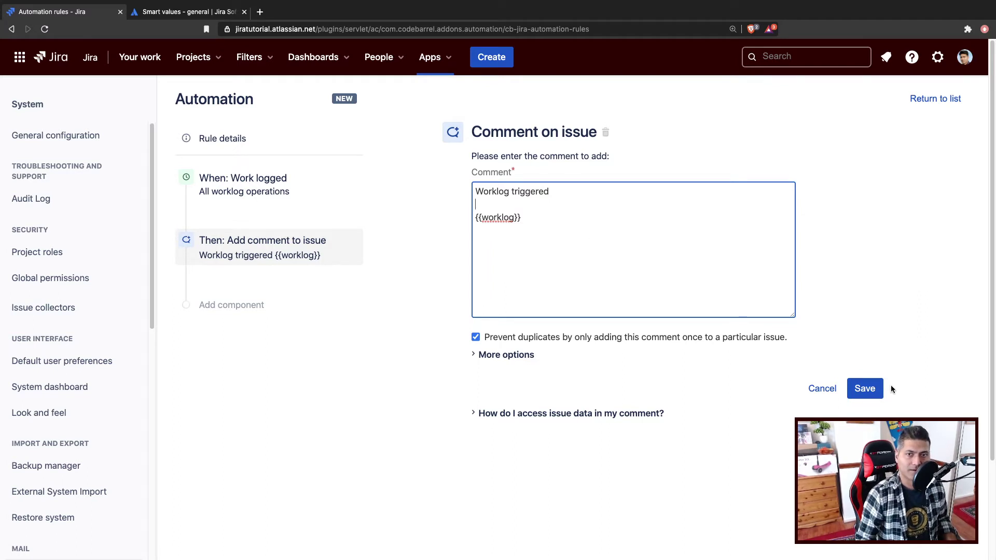
pyautogui.click(865, 389)
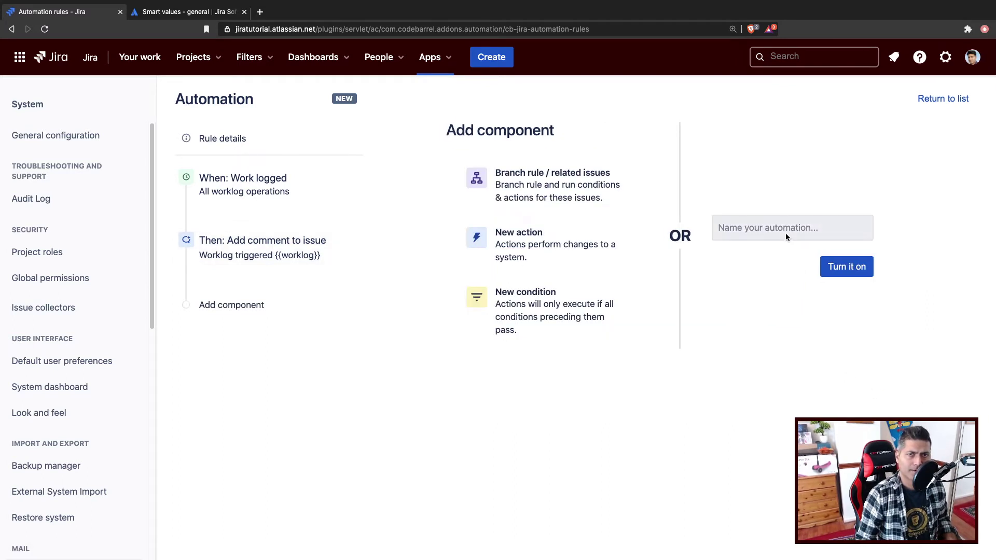
# Name the rule 'worklog-trigger' and turn it on
pyautogui.click(785, 225)
pyautogui.write('work')
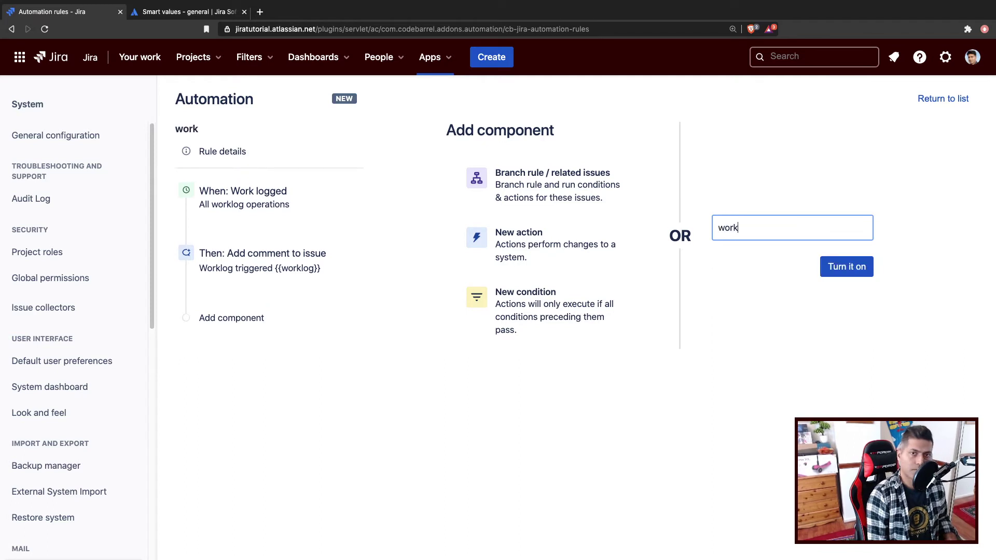
pyautogui.write('lo')
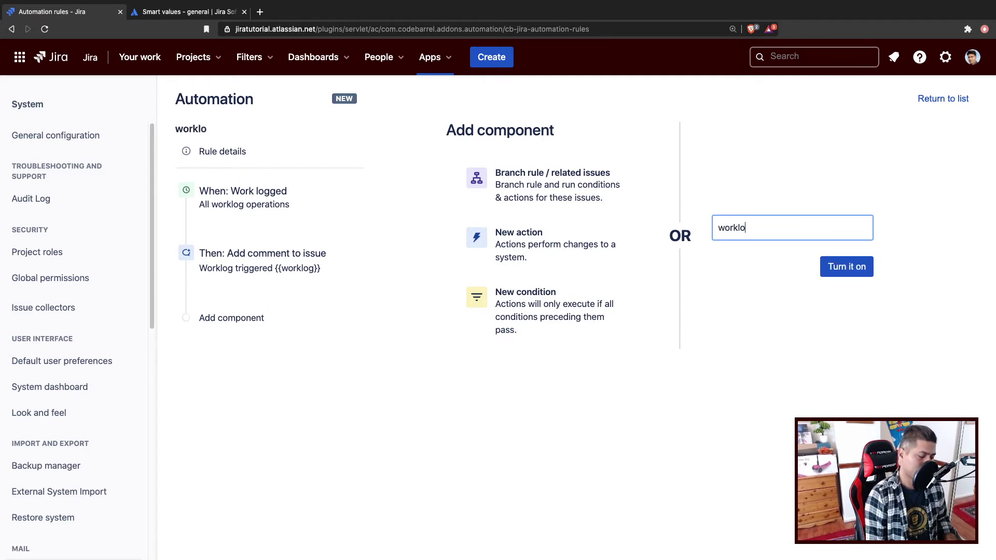
pyautogui.write('g')
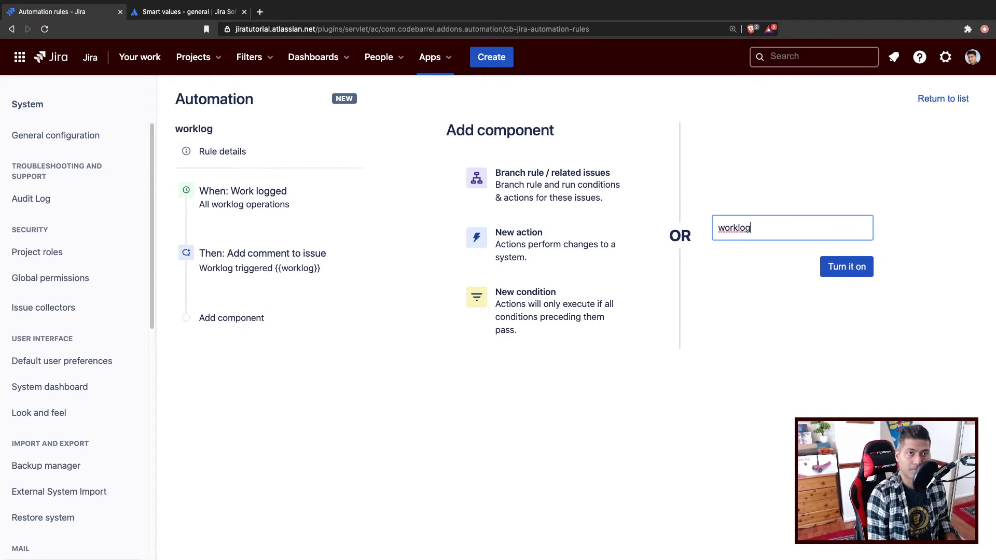
pyautogui.write('-')
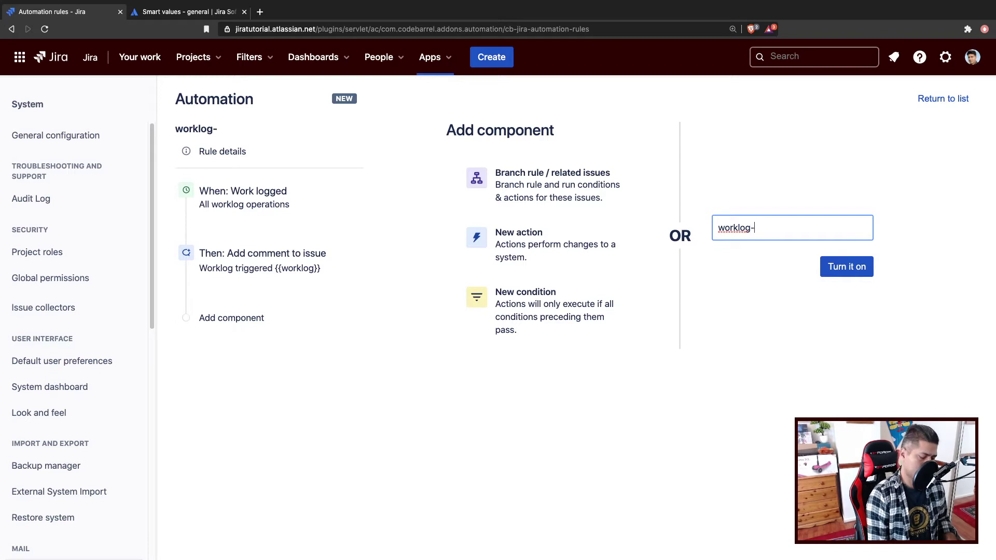
pyautogui.write('trigger')
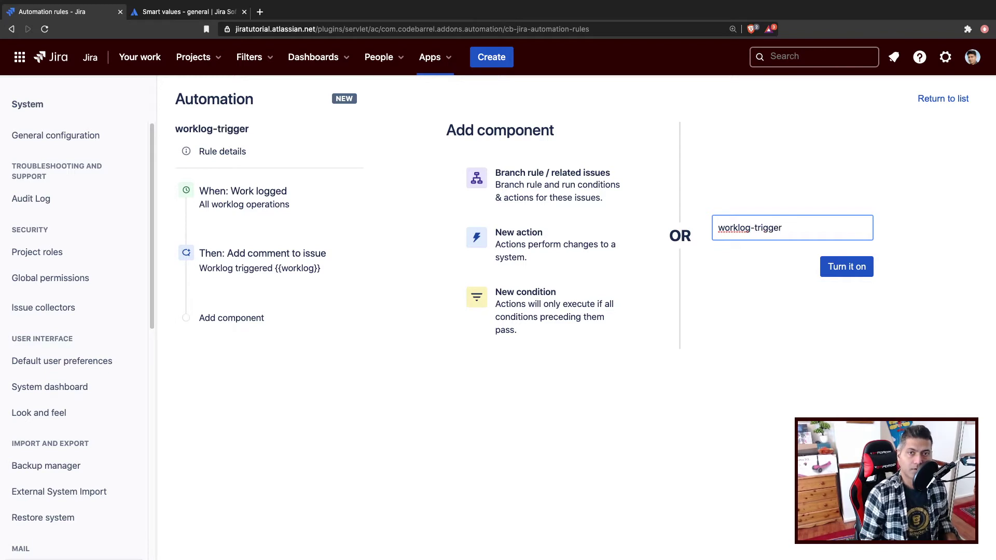
pyautogui.click(854, 268)
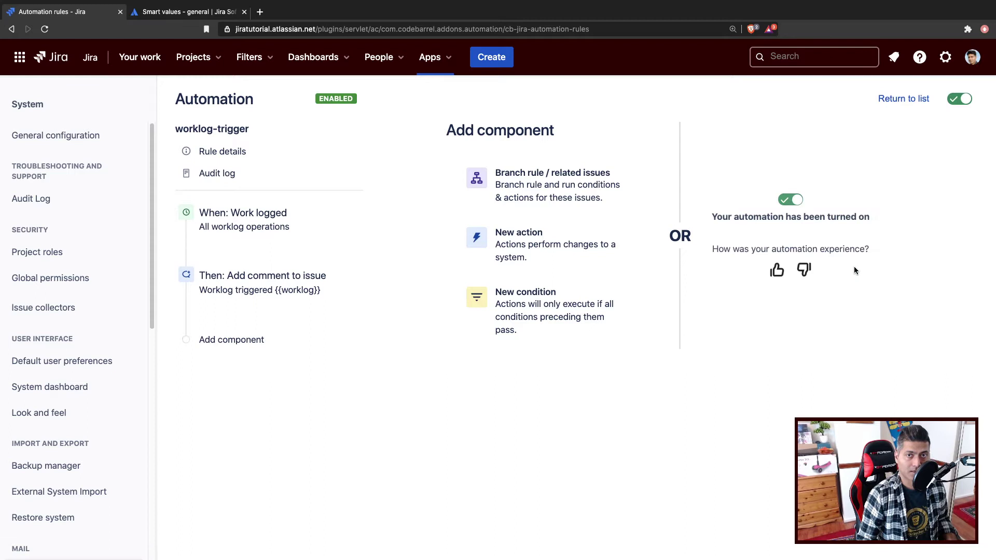
# Open BT-28 in a new tab and start logging work on it
pyautogui.click(830, 56)
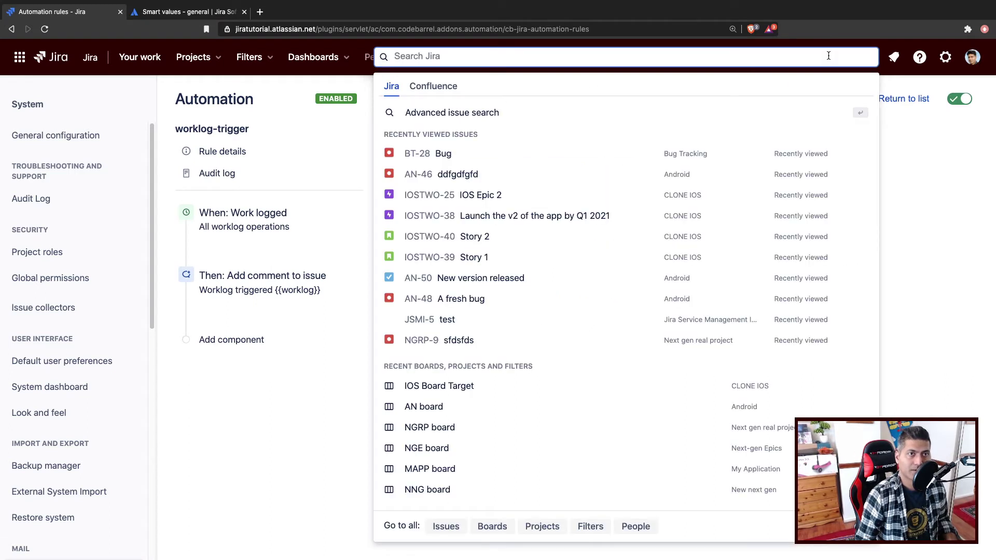
pyautogui.middleClick(415, 152)
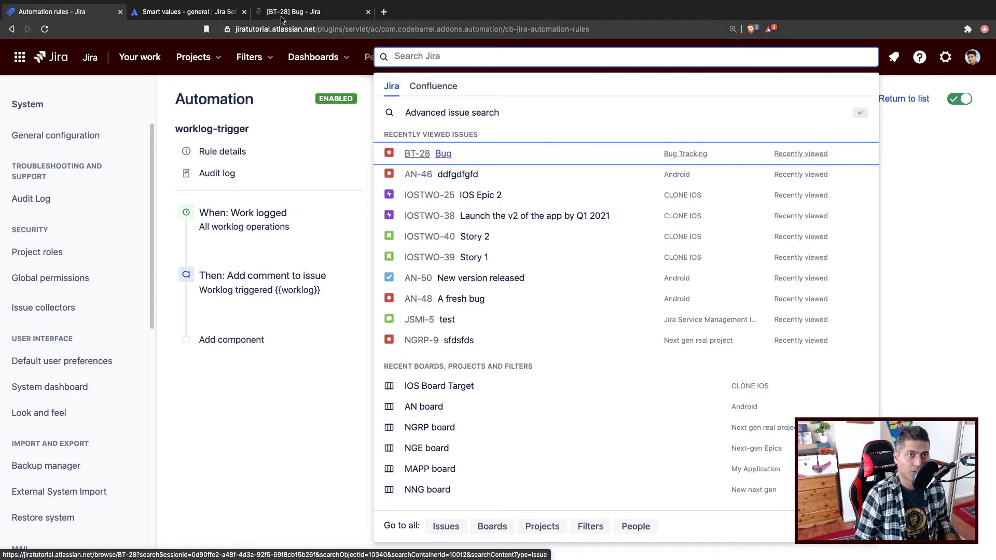
pyautogui.click(300, 12)
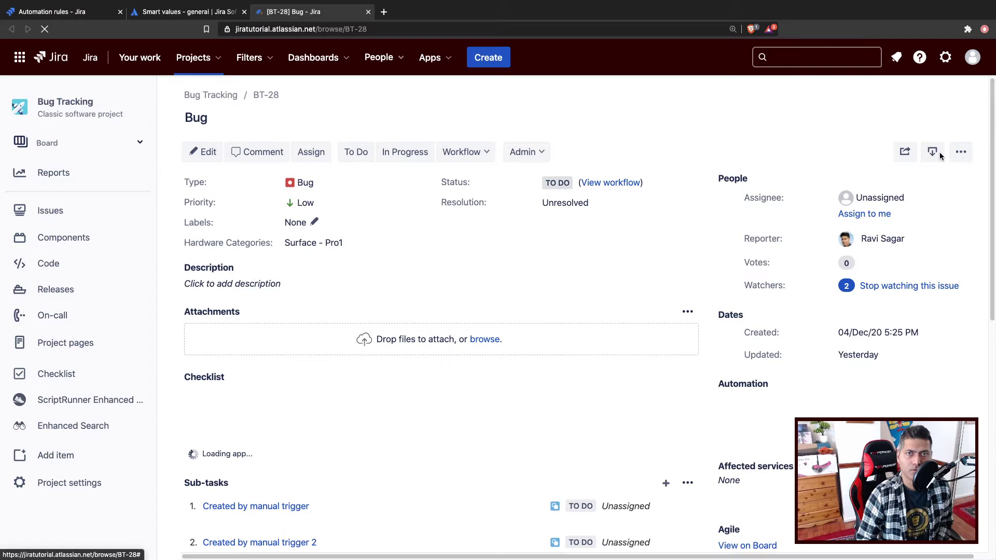
pyautogui.click(933, 152)
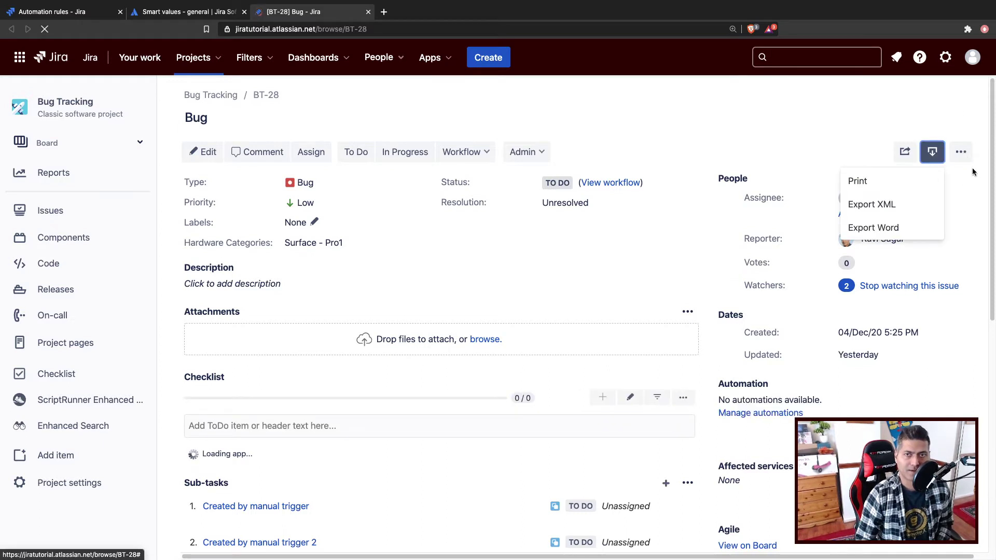
pyautogui.click(977, 164)
pyautogui.click(961, 151)
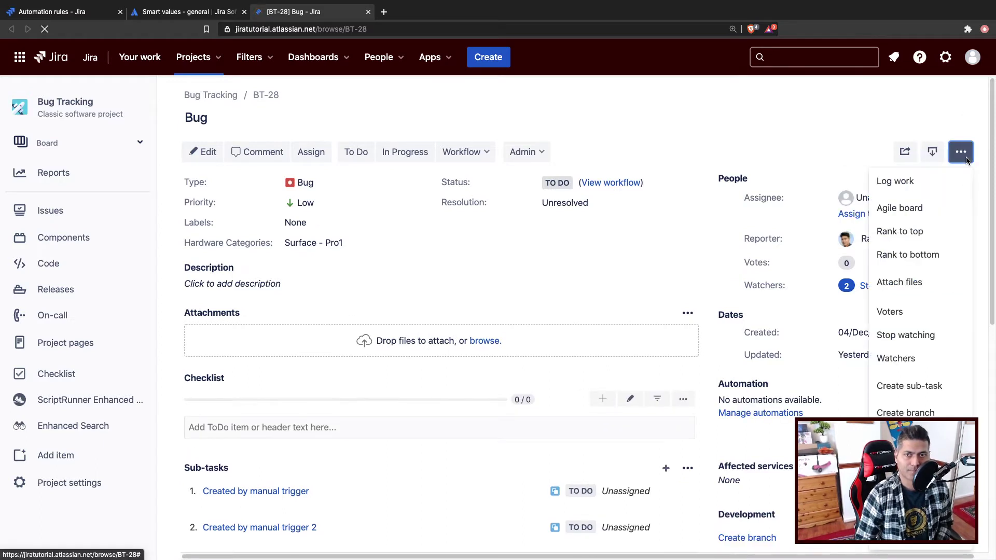
pyautogui.click(913, 183)
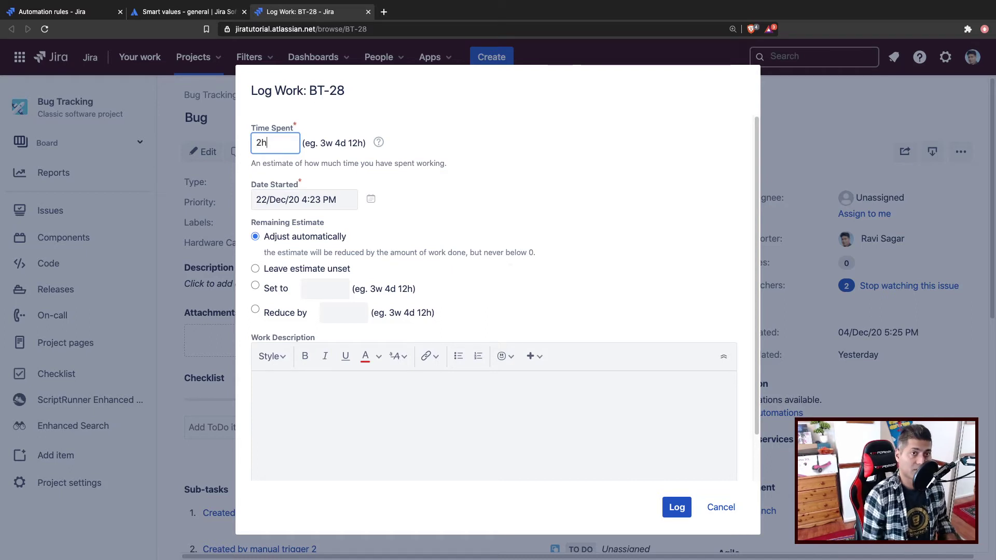
# Log the work starting the 21st with description 'This is my worklog comment'
pyautogui.click(371, 201)
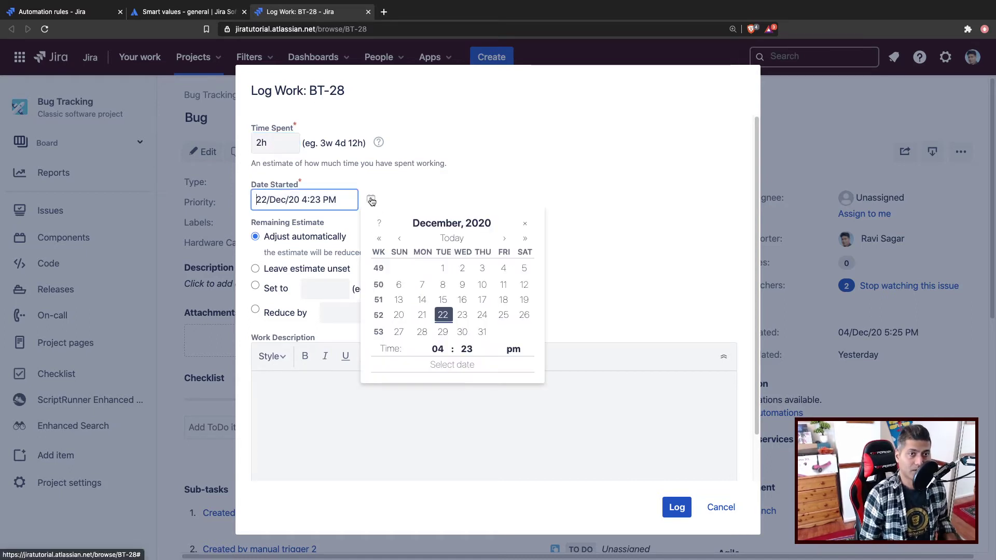
pyautogui.click(422, 316)
pyautogui.click(392, 408)
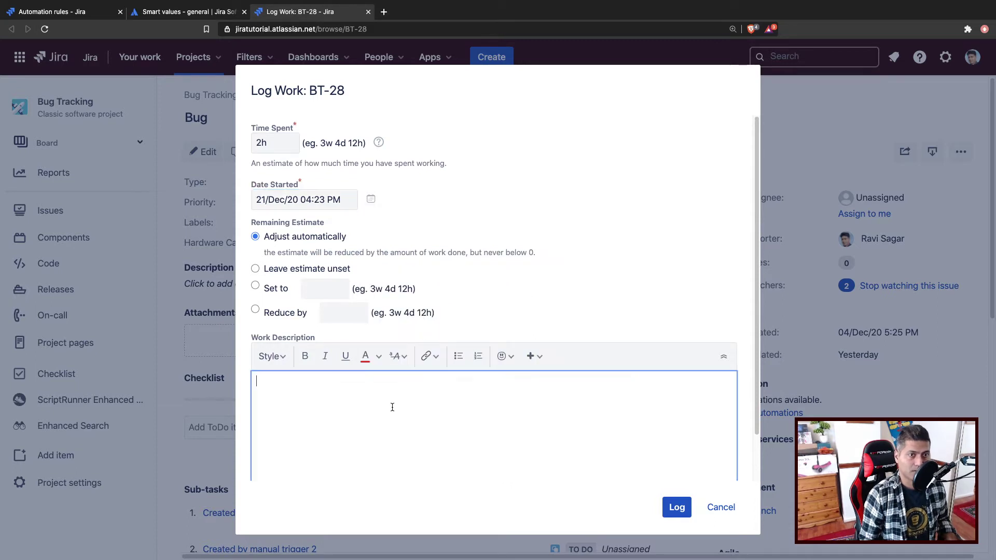
pyautogui.write('This is ')
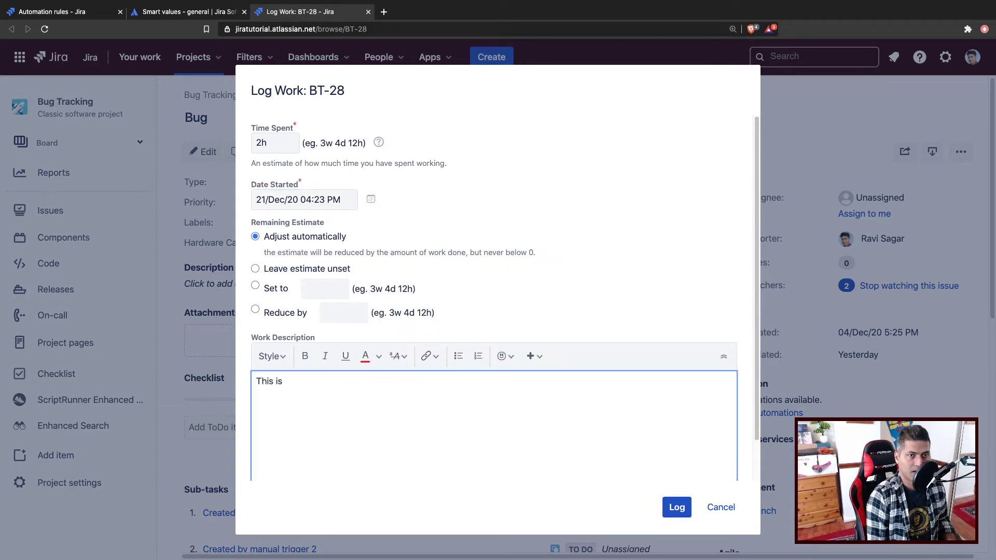
pyautogui.write('my work')
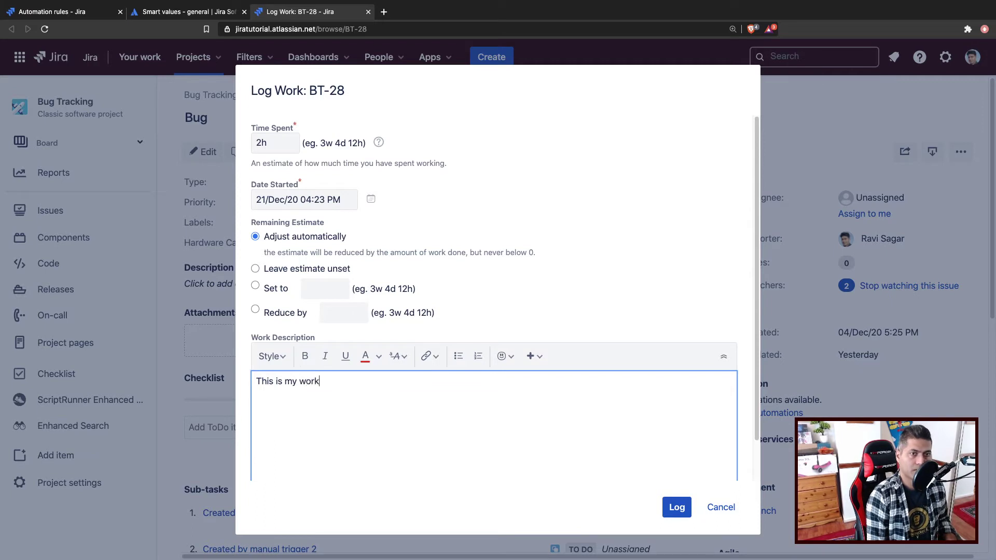
pyautogui.write('log comment')
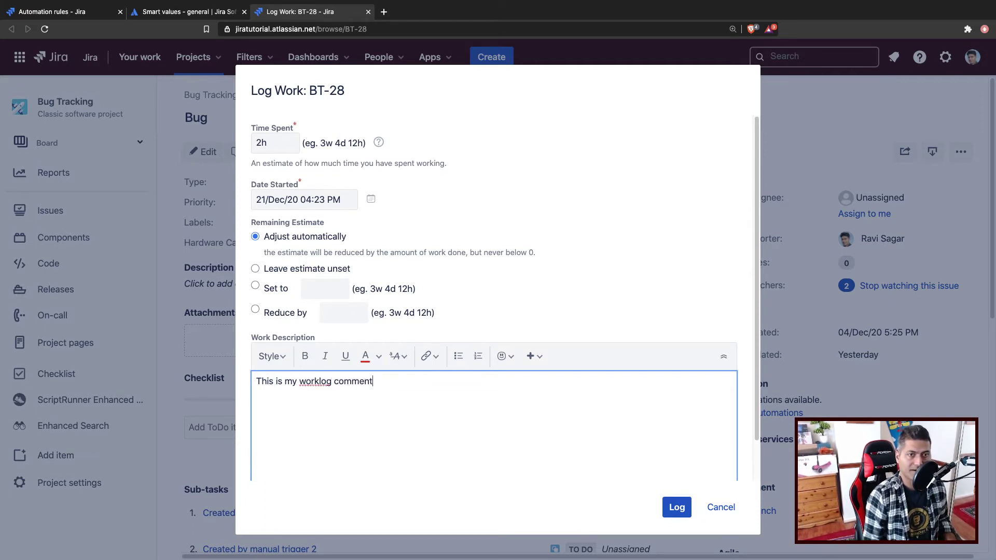
pyautogui.scroll(-1, 411, 398)
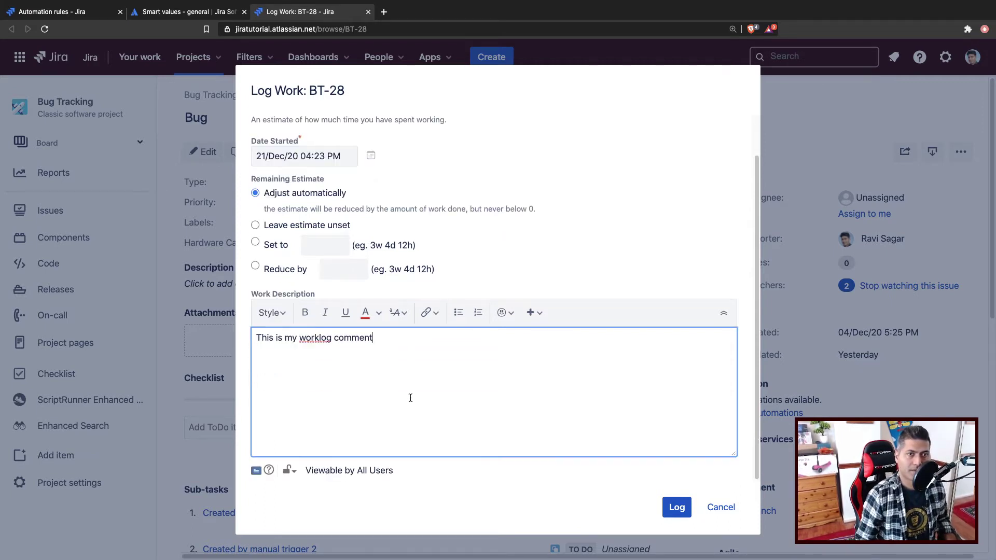
pyautogui.click(676, 510)
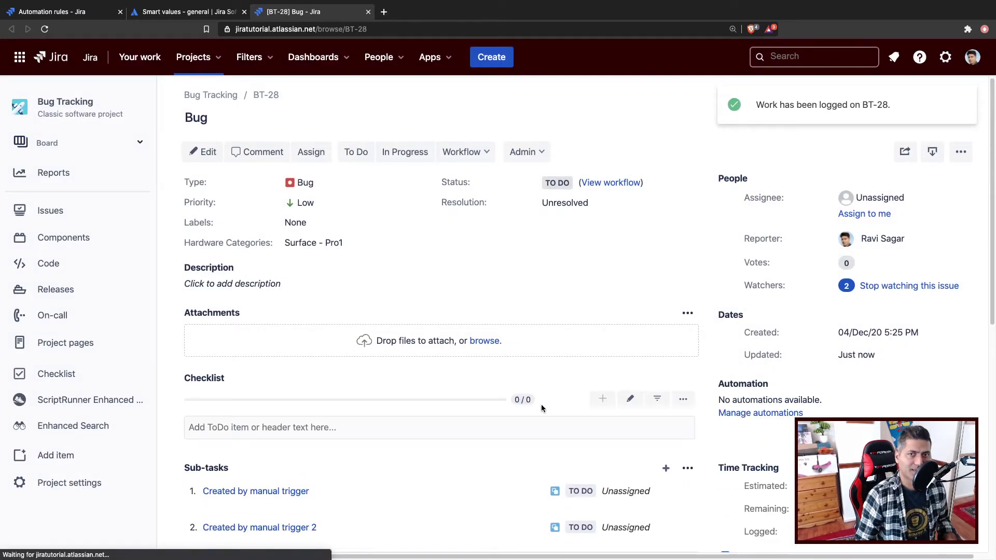
# Reload BT-28 and highlight the automation comment 'Worklog triggered' / 'This is my worklog comment'
pyautogui.scroll(-6, 540, 404)
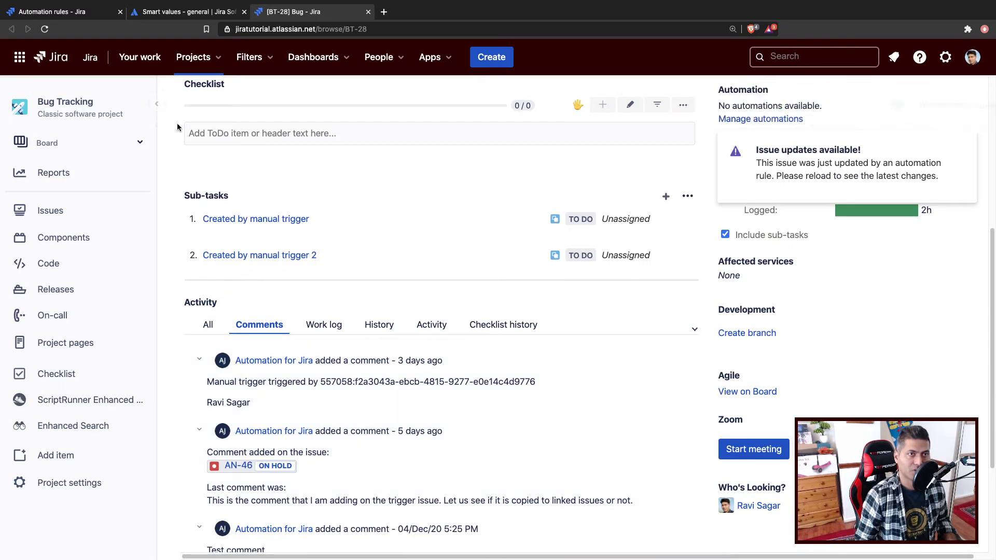
pyautogui.click(45, 30)
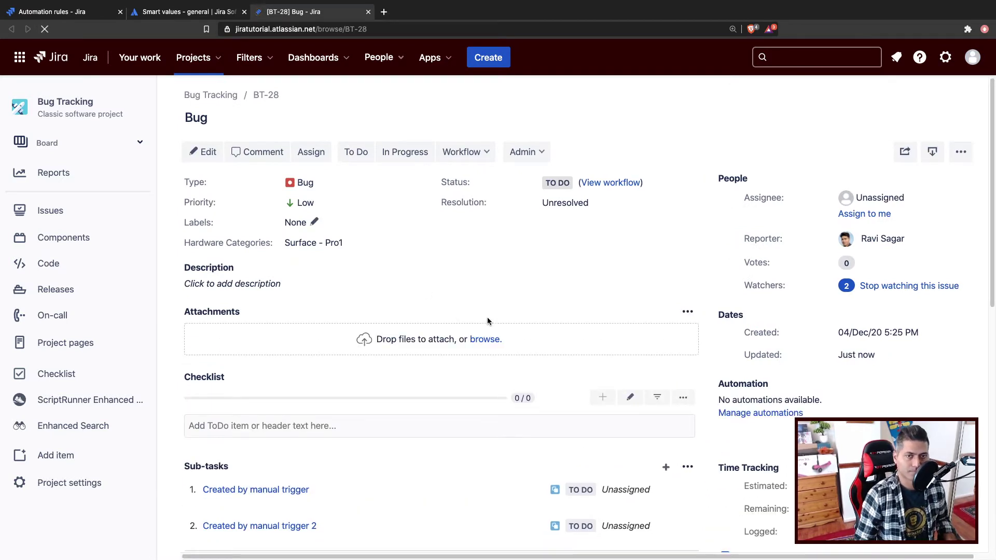
pyautogui.scroll(-1, 487, 322)
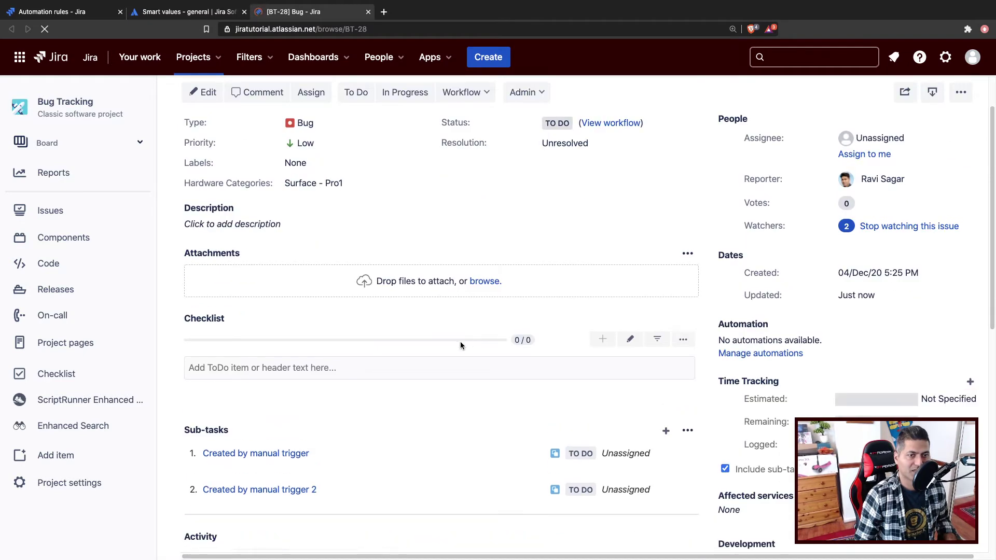
pyautogui.scroll(-6, 421, 362)
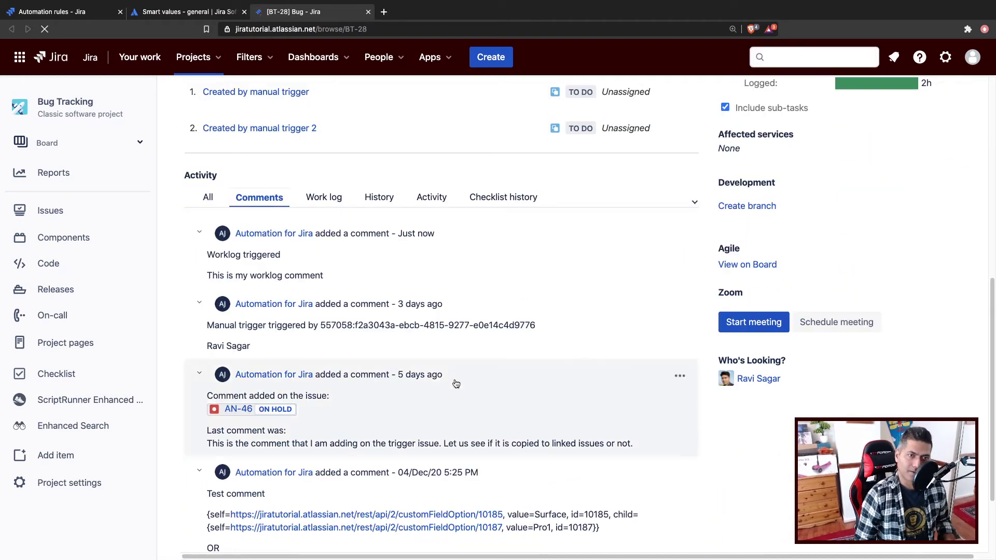
pyautogui.tripleClick(233, 255)
pyautogui.click(267, 279)
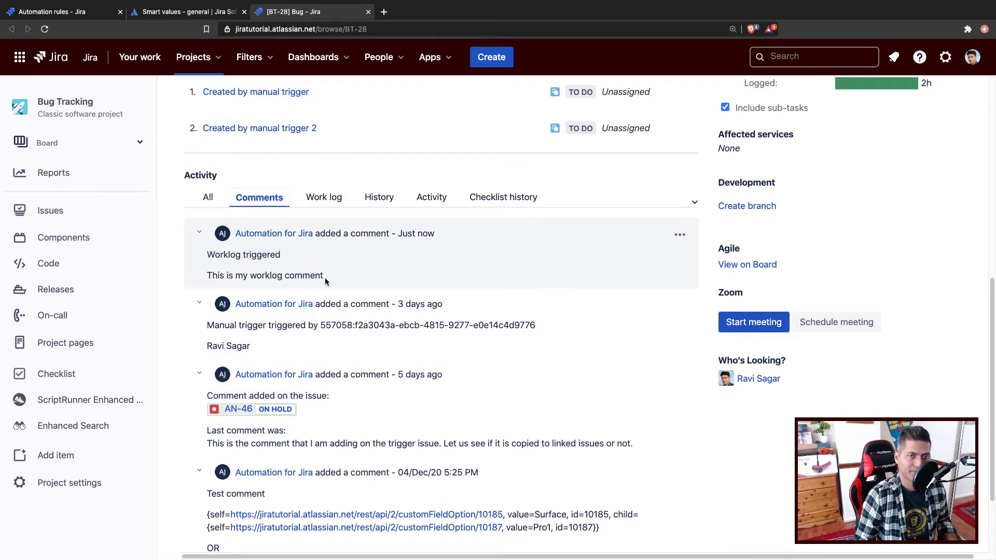
pyautogui.moveTo(326, 281); pyautogui.dragTo(210, 258)
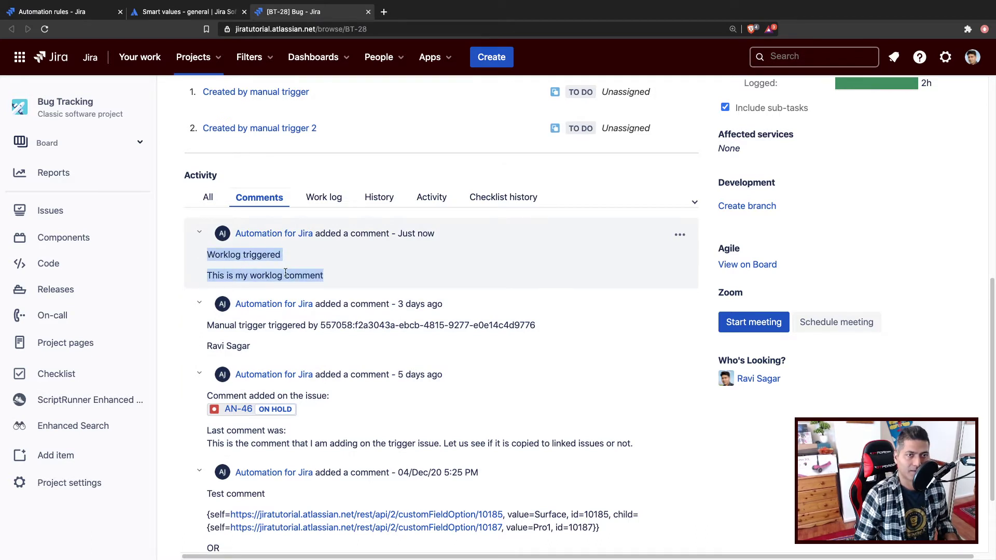
pyautogui.click(331, 280)
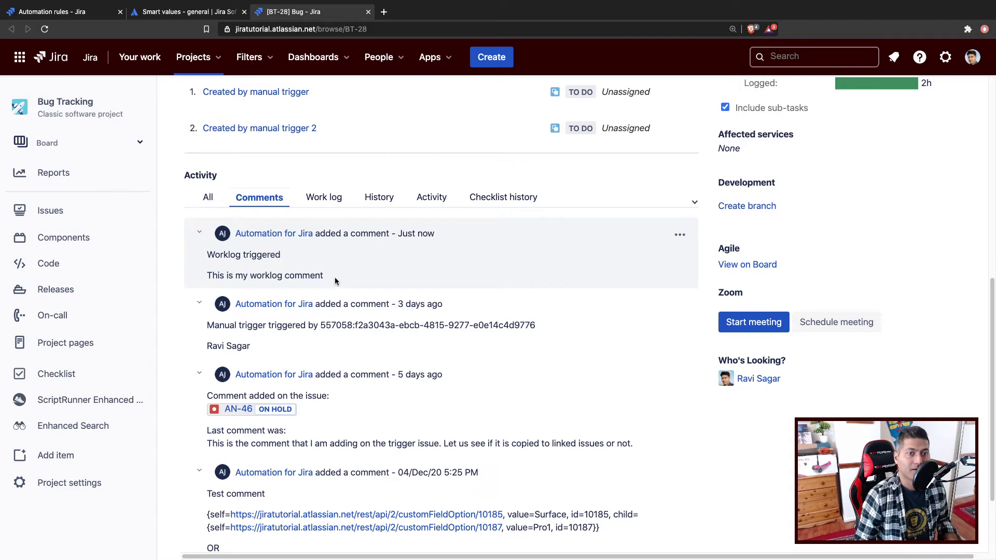
pyautogui.moveTo(329, 280); pyautogui.dragTo(195, 257)
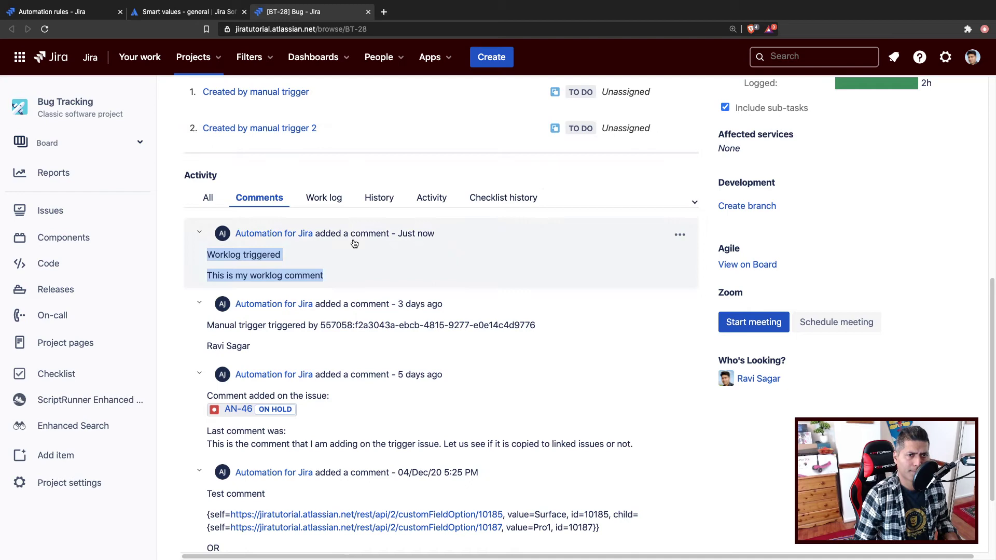
pyautogui.scroll(5, 458, 320)
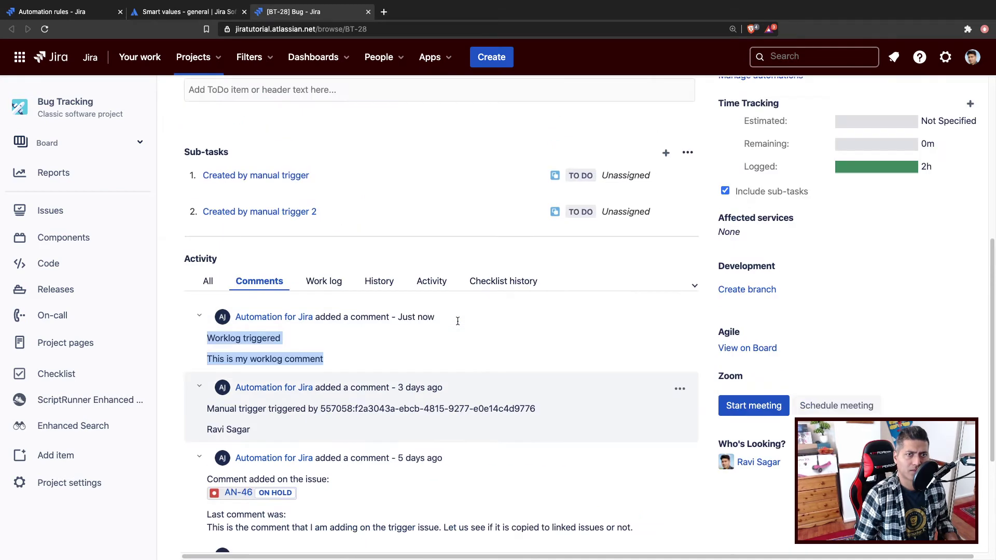
pyautogui.scroll(-2, 452, 320)
pyautogui.scroll(3, 428, 311)
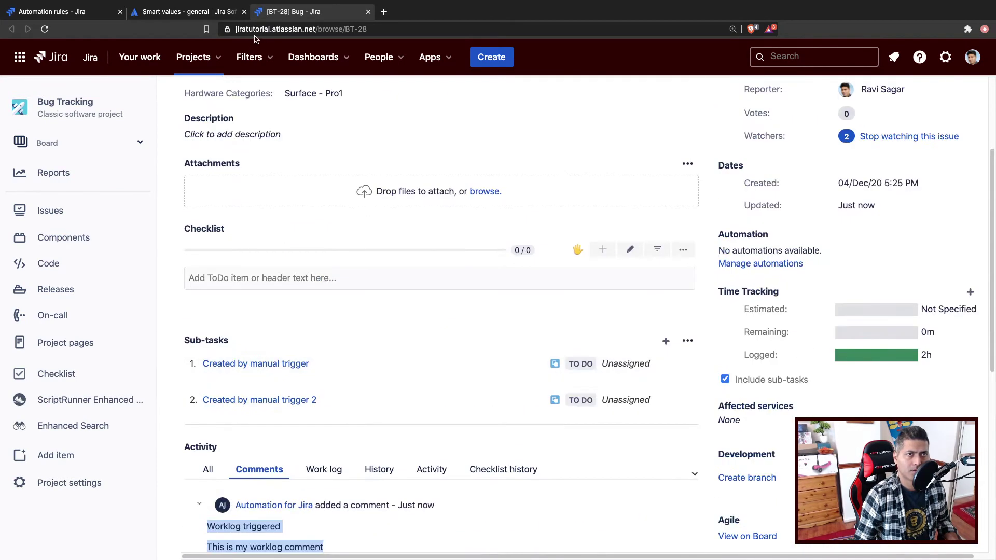
# Highlight the {{worklog.timeSpentSeconds}} and {{worklog.timeSpent}} properties in the smart values docs
pyautogui.click(184, 12)
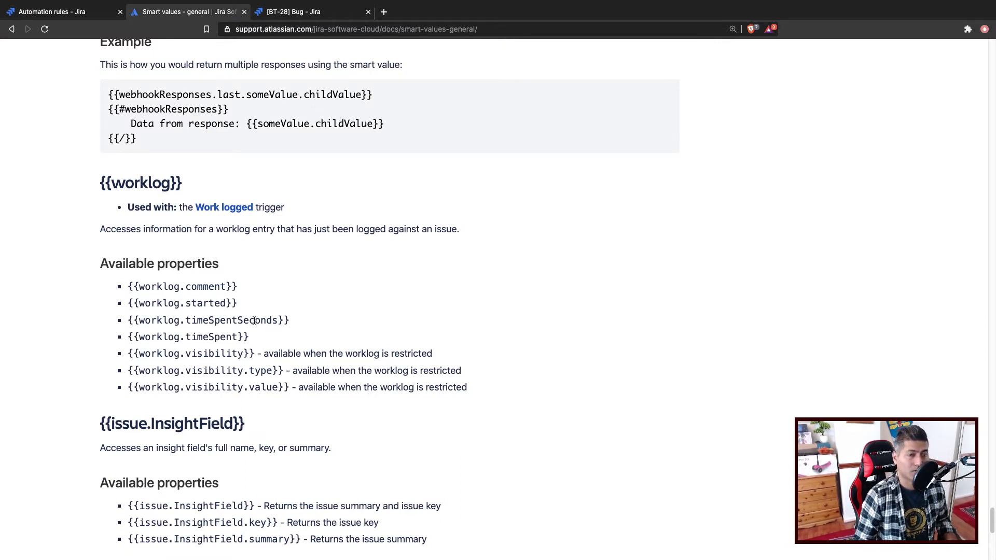
pyautogui.moveTo(290, 320); pyautogui.dragTo(127, 320)
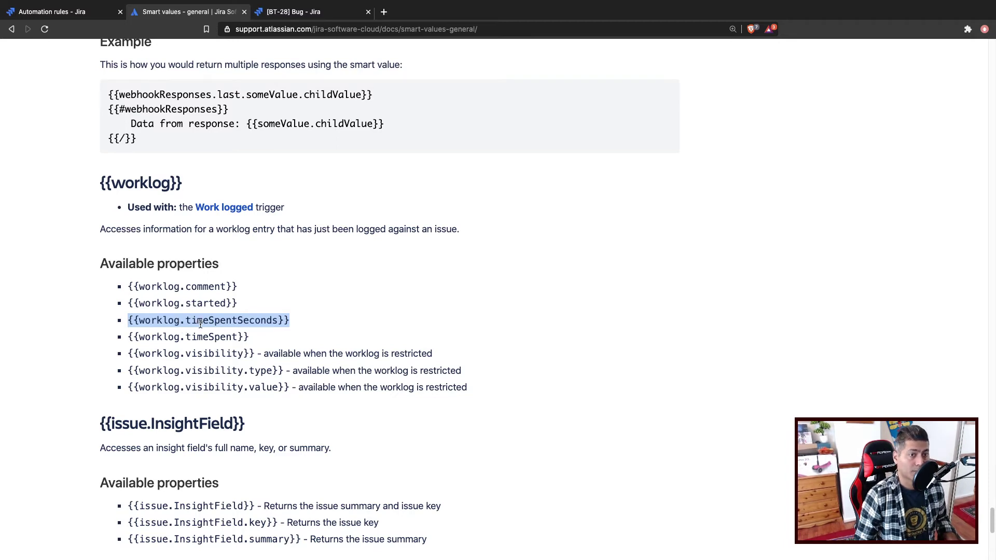
pyautogui.moveTo(257, 336); pyautogui.dragTo(128, 338)
pyautogui.press('super+c')
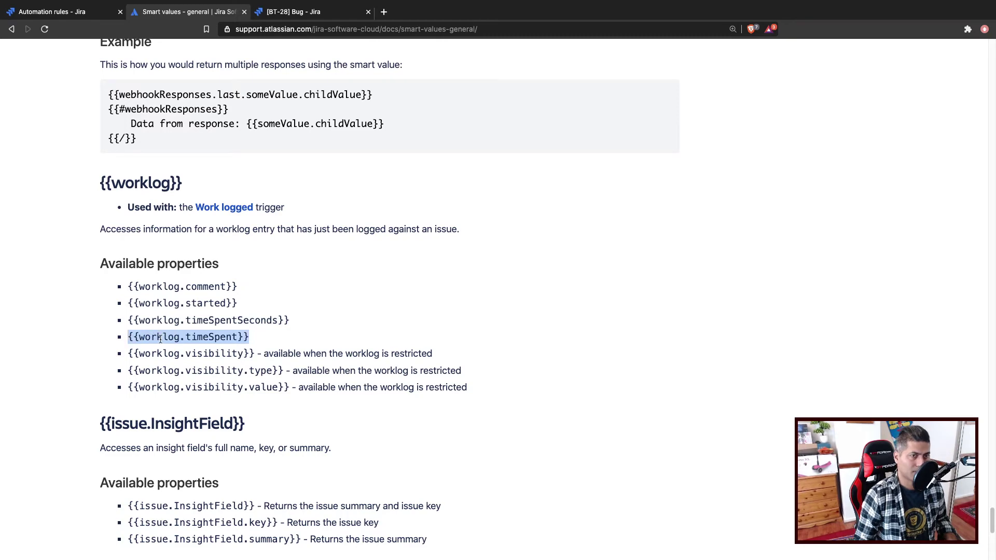
# Add a 'Worklog time spent' line with {{worklog.timeSpent}} to the rule's comment
pyautogui.click(78, 12)
pyautogui.click(278, 288)
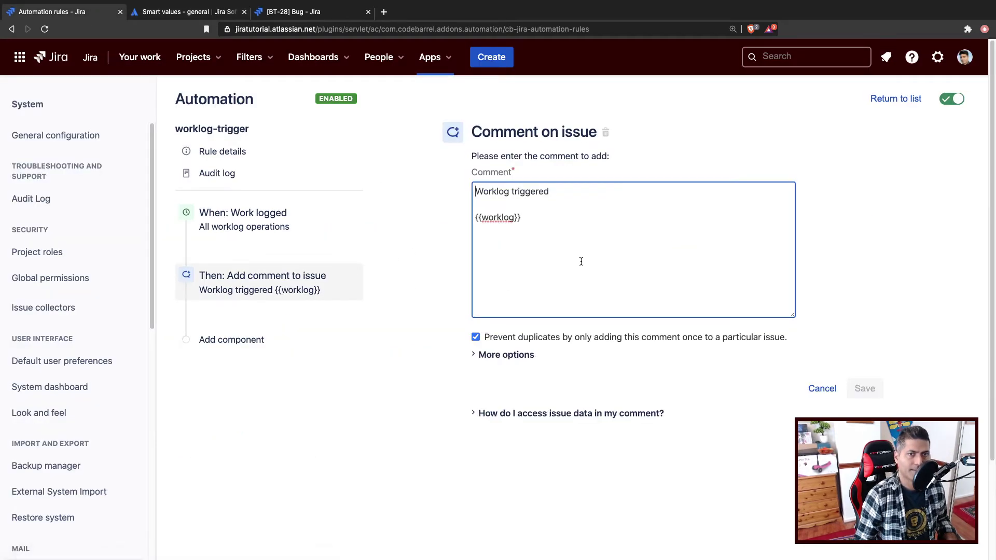
pyautogui.press('Return')
pyautogui.press('Return')
pyautogui.write('Wor')
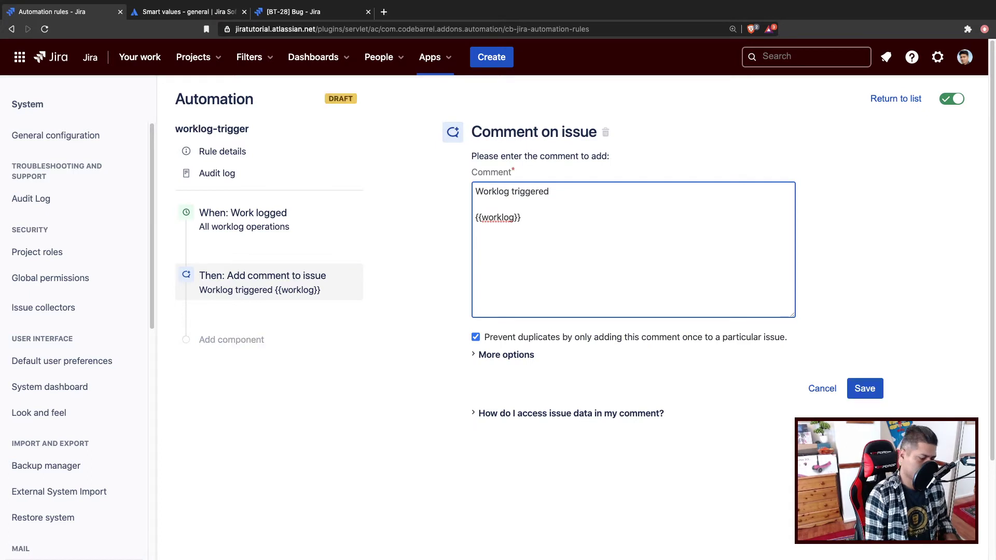
pyautogui.write('klo')
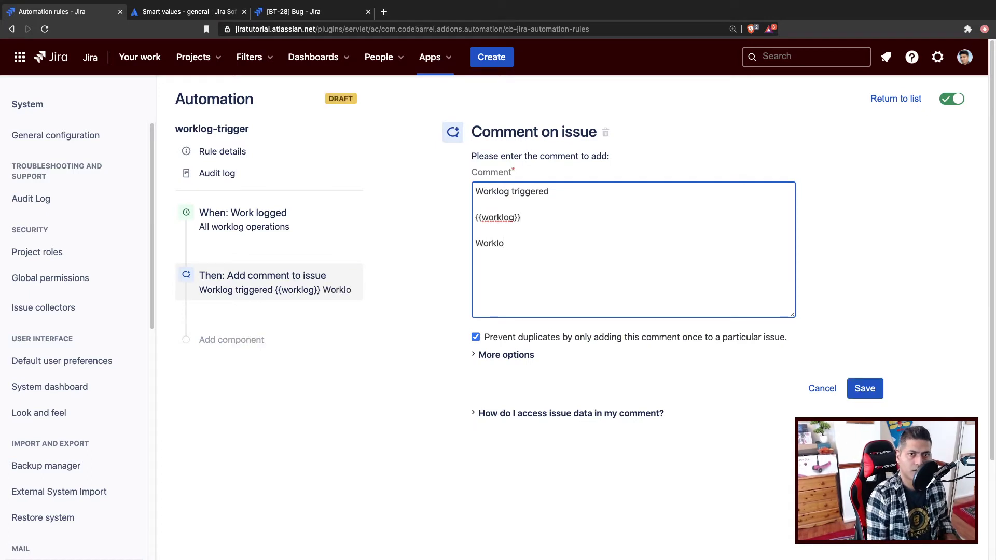
pyautogui.write('g seconds')
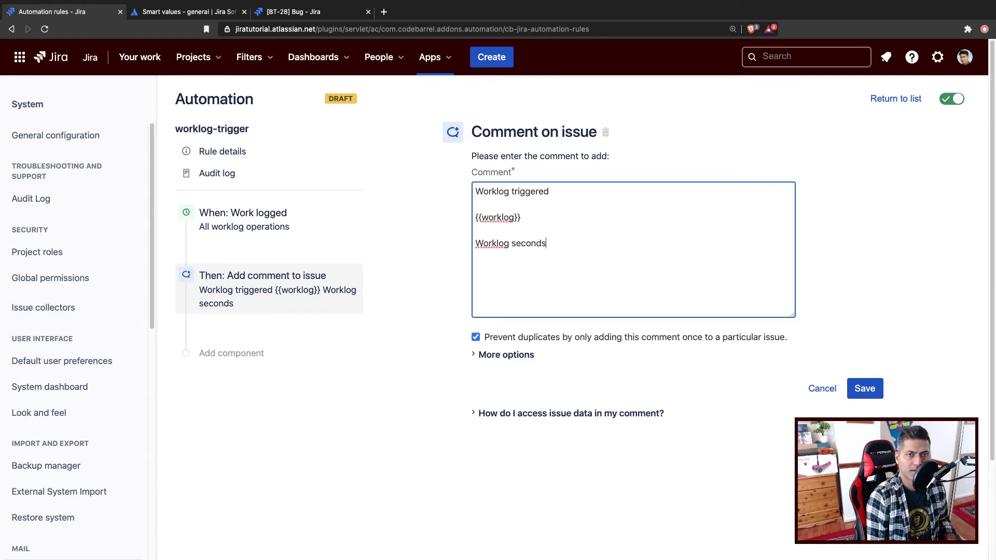
pyautogui.press('Return')
pyautogui.press('Return')
pyautogui.press('super+v')
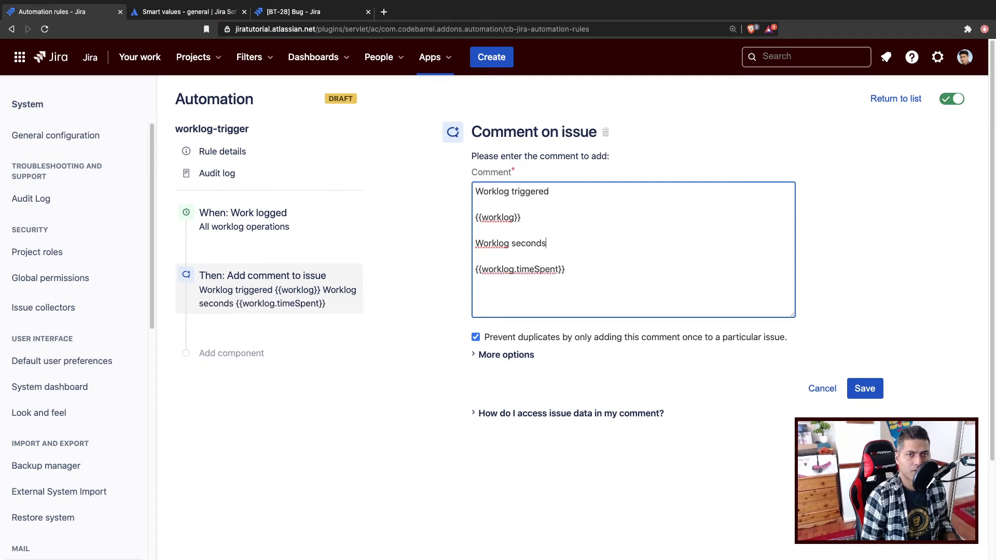
pyautogui.doubleClick(529, 243)
pyautogui.write('time spen')
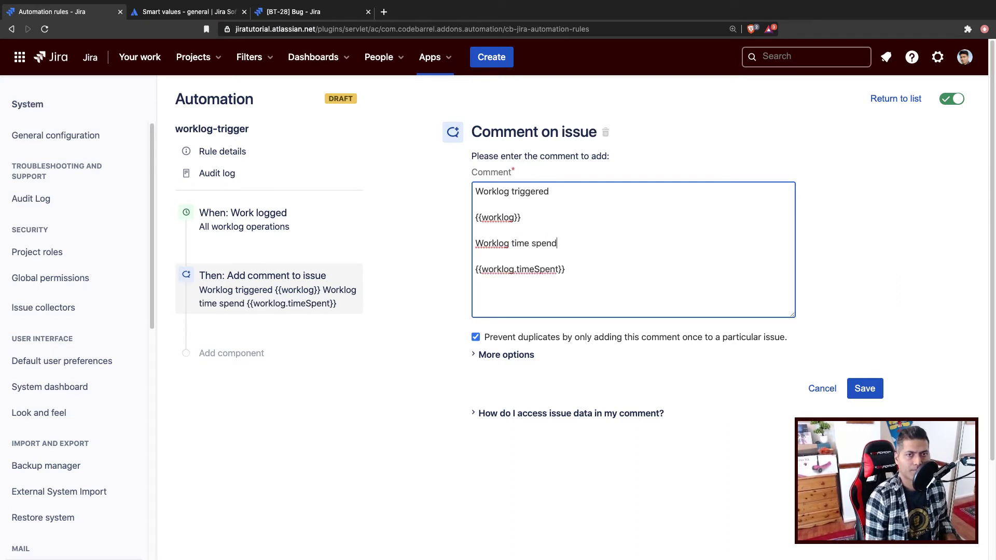
pyautogui.write('t')
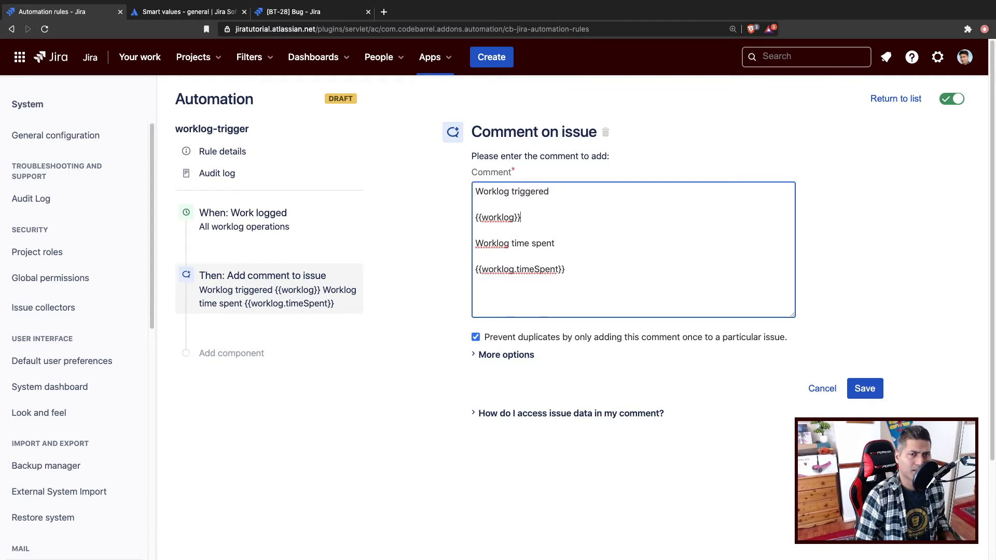
# Save the edited comment action and publish the updated rule
pyautogui.click(585, 238)
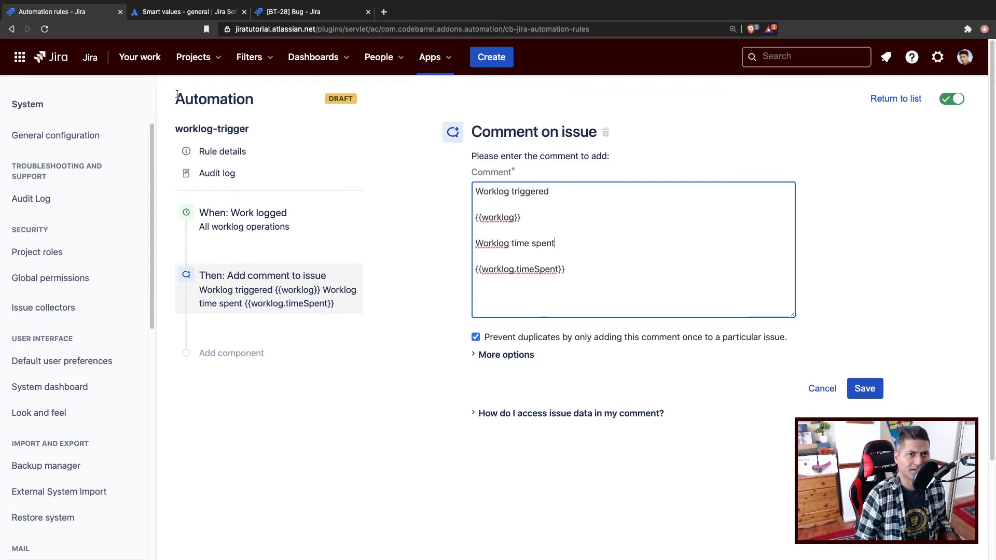
pyautogui.click(865, 389)
pyautogui.click(733, 236)
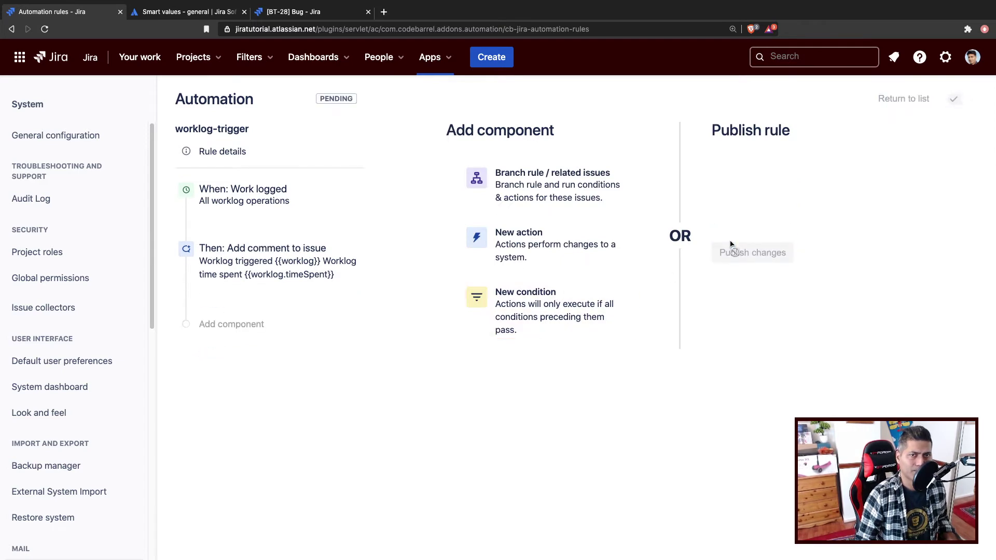
# Log another 3h of work on BT-28 from Time Tracking, correcting a mistyped '2' first
pyautogui.click(334, 12)
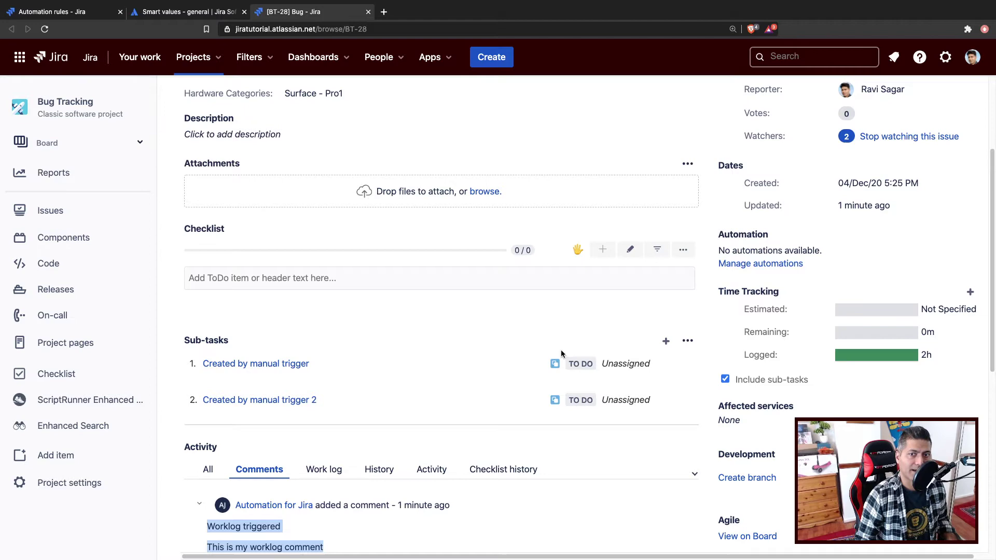
pyautogui.click(971, 294)
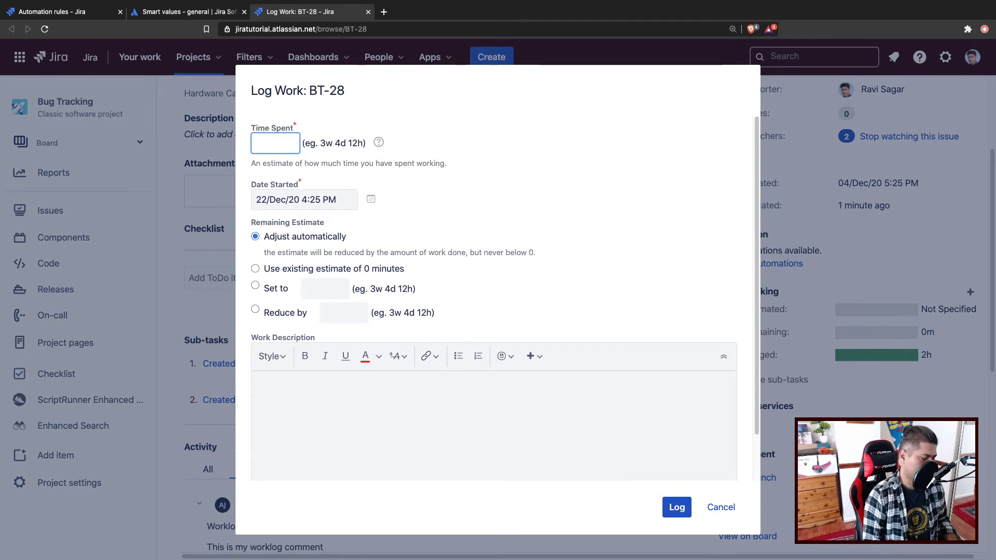
pyautogui.write('2')
pyautogui.press('BackSpace')
pyautogui.write('3h')
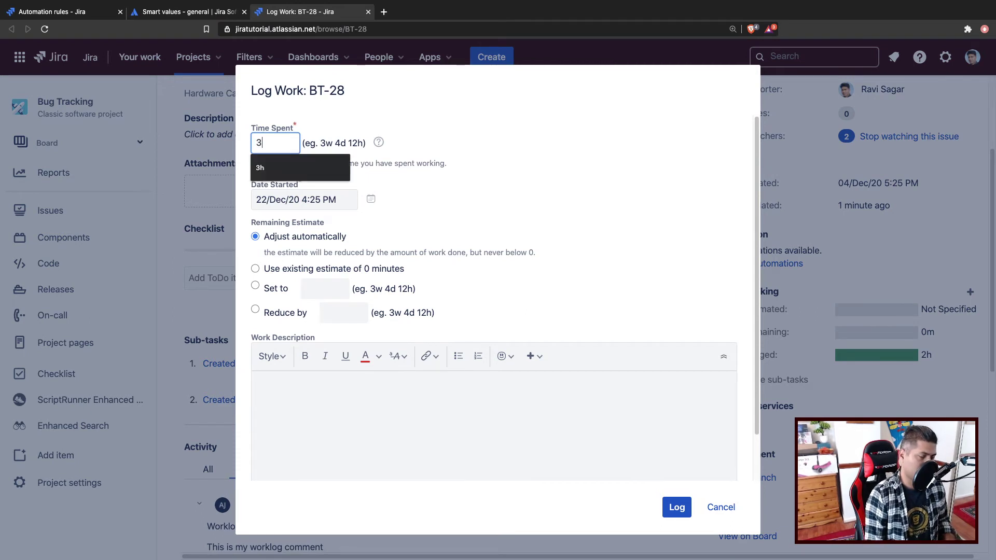
pyautogui.click(671, 508)
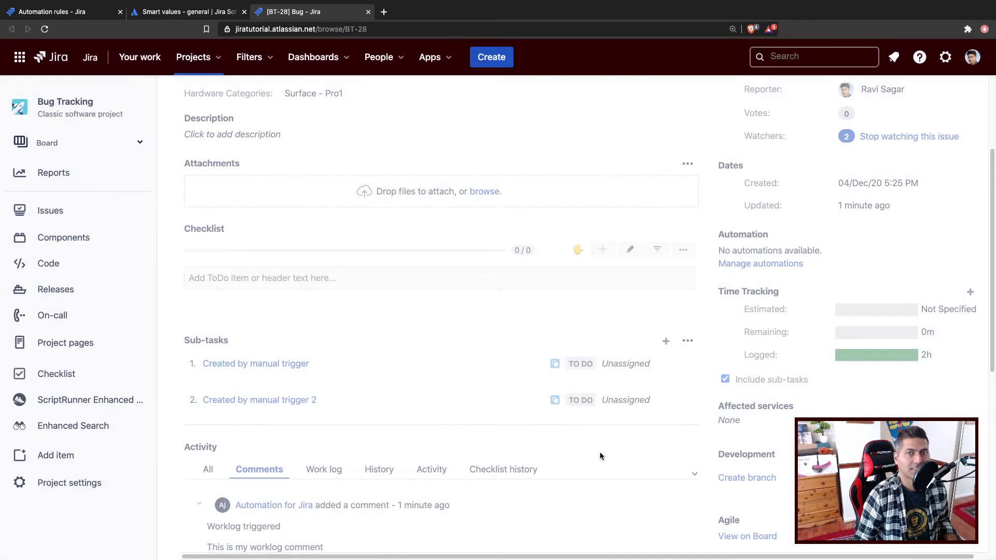
pyautogui.scroll(-5, 444, 340)
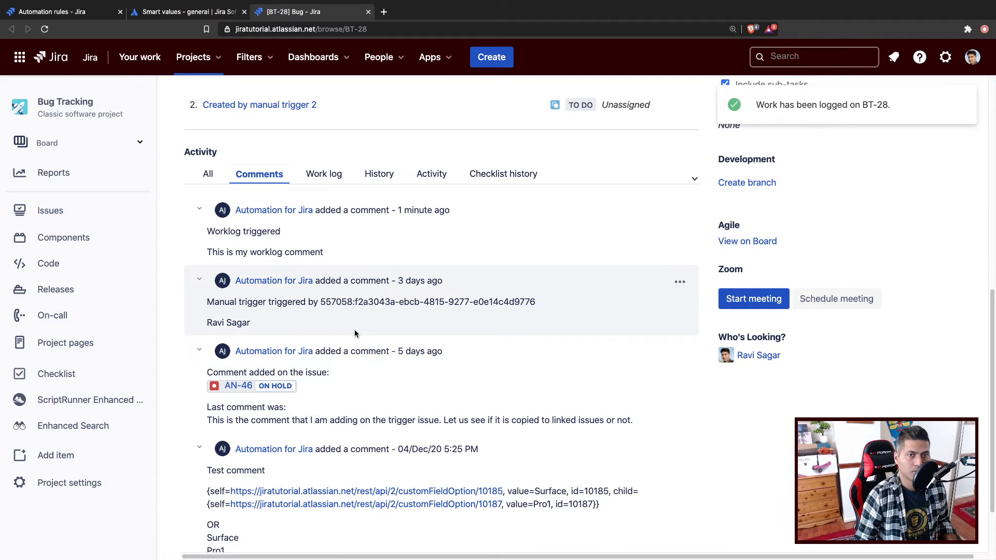
# Reload BT-28 and inspect the rule's new comment showing 'Worklog time spent 3h'
pyautogui.click(45, 30)
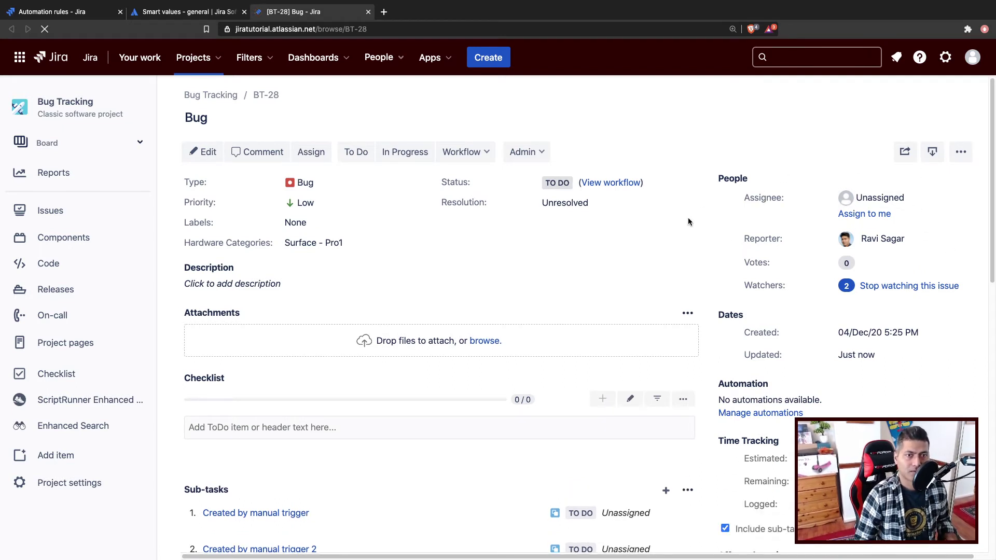
pyautogui.scroll(-2, 688, 248)
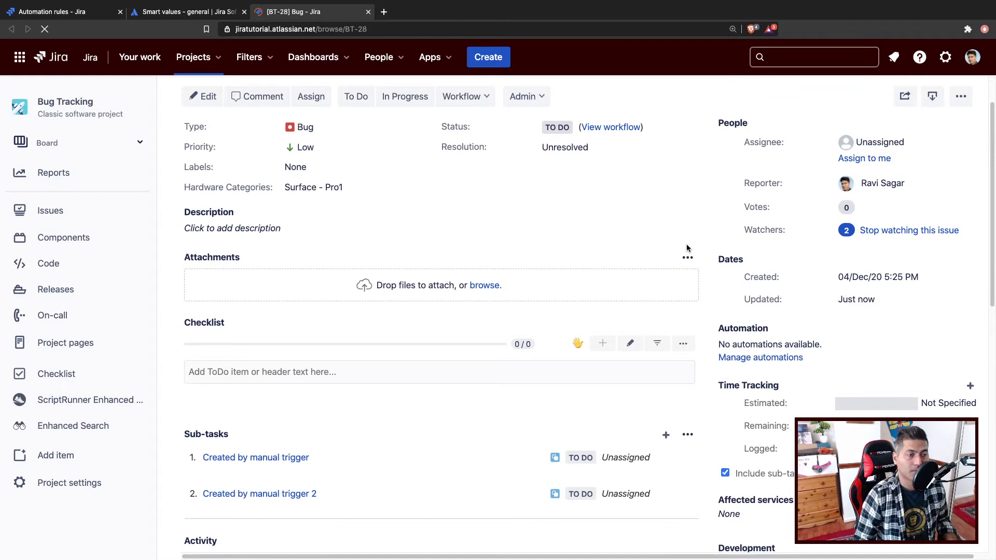
pyautogui.scroll(-5, 452, 280)
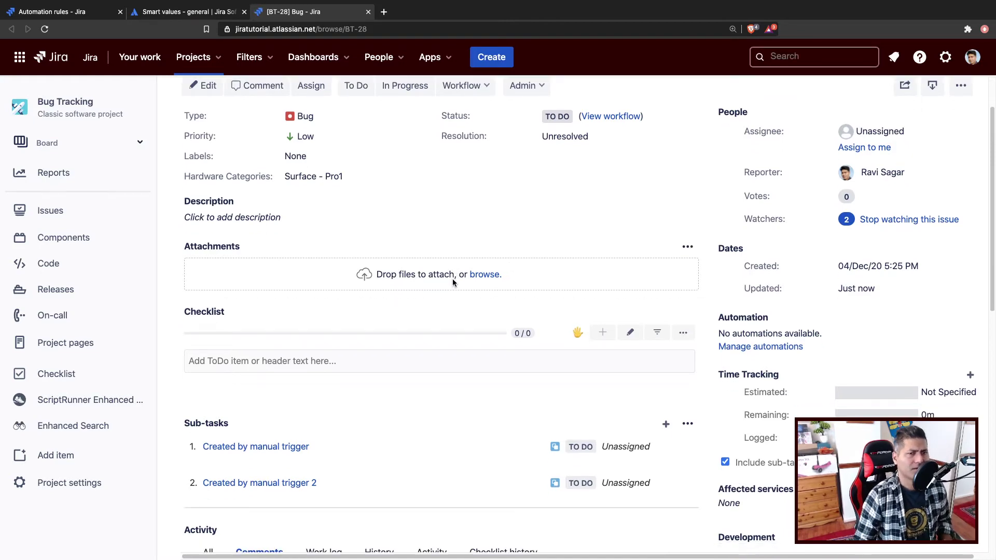
pyautogui.scroll(-5, 451, 281)
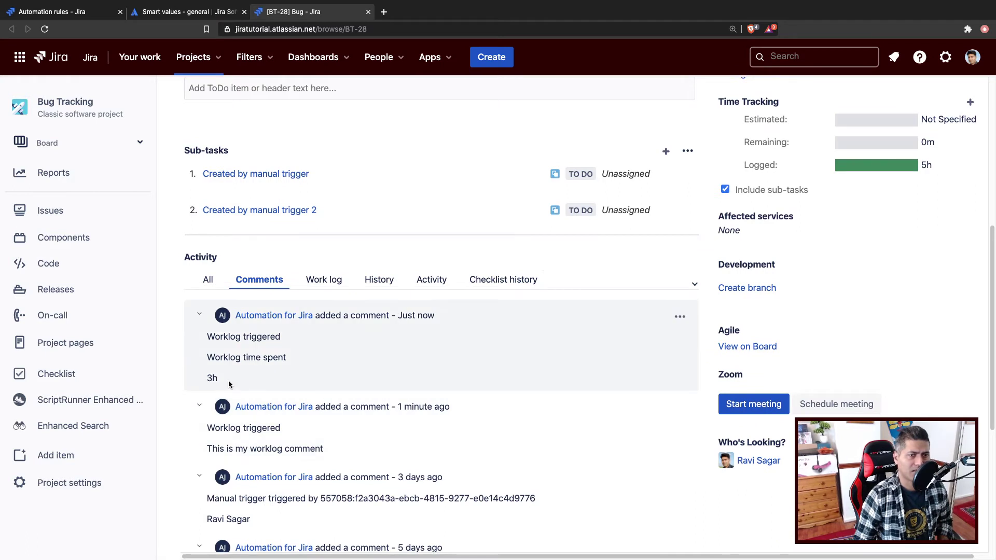
pyautogui.tripleClick(225, 356)
pyautogui.moveTo(222, 384); pyautogui.dragTo(209, 378)
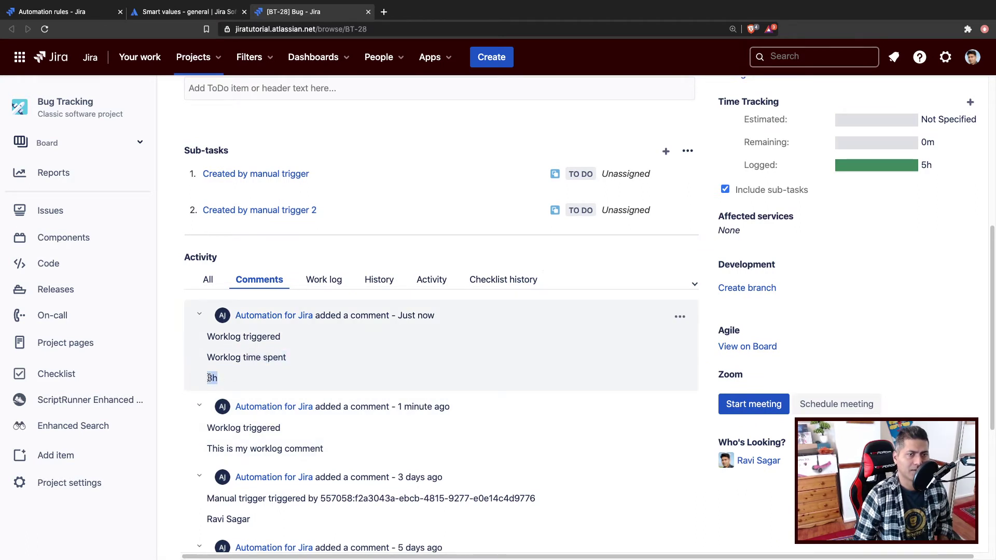
pyautogui.tripleClick(257, 338)
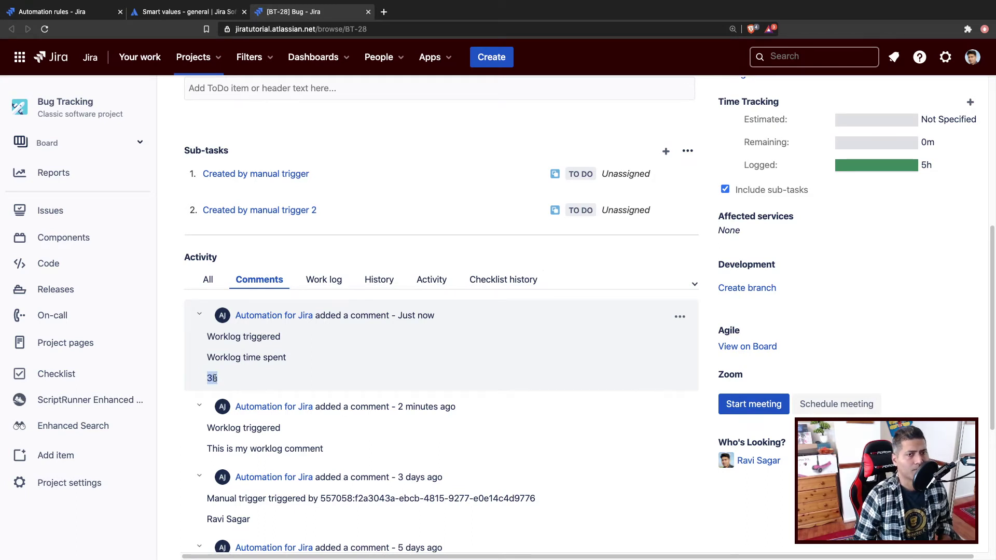
pyautogui.moveTo(223, 384); pyautogui.dragTo(190, 359)
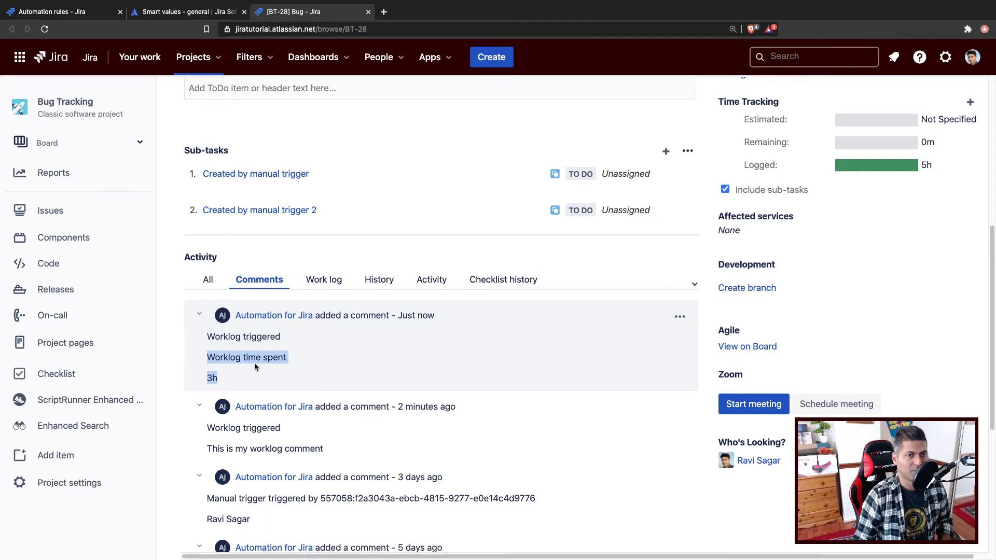
pyautogui.click(220, 383)
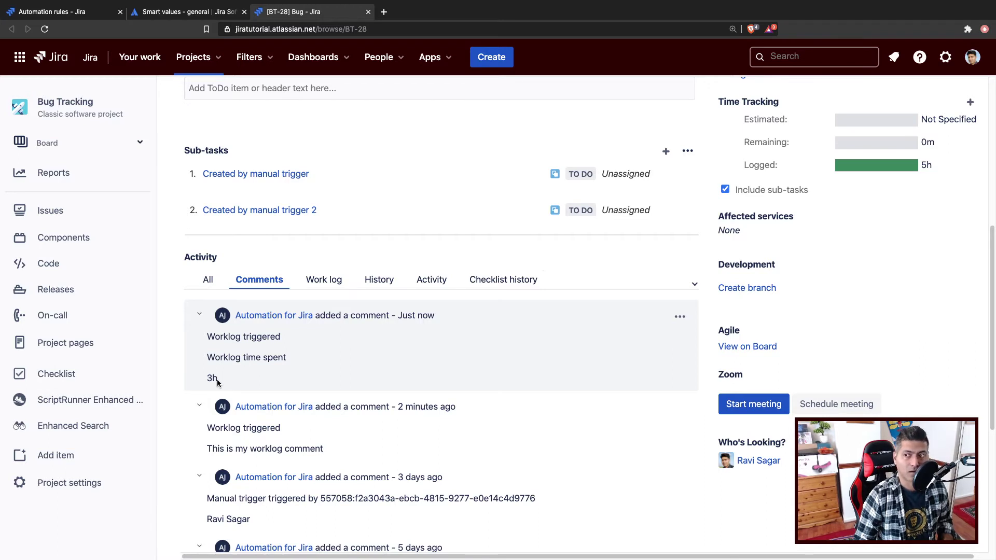
pyautogui.moveTo(222, 379); pyautogui.dragTo(200, 385)
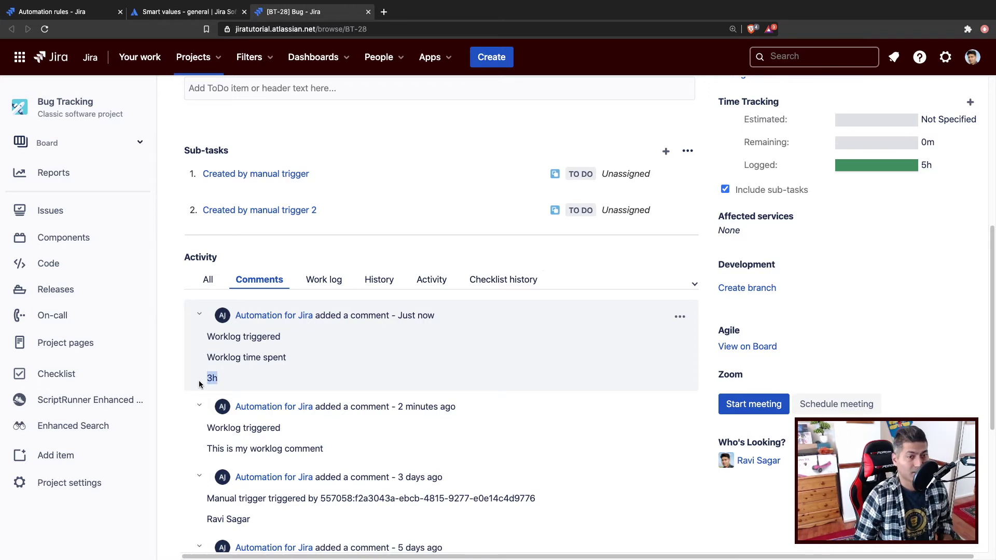
pyautogui.click(259, 376)
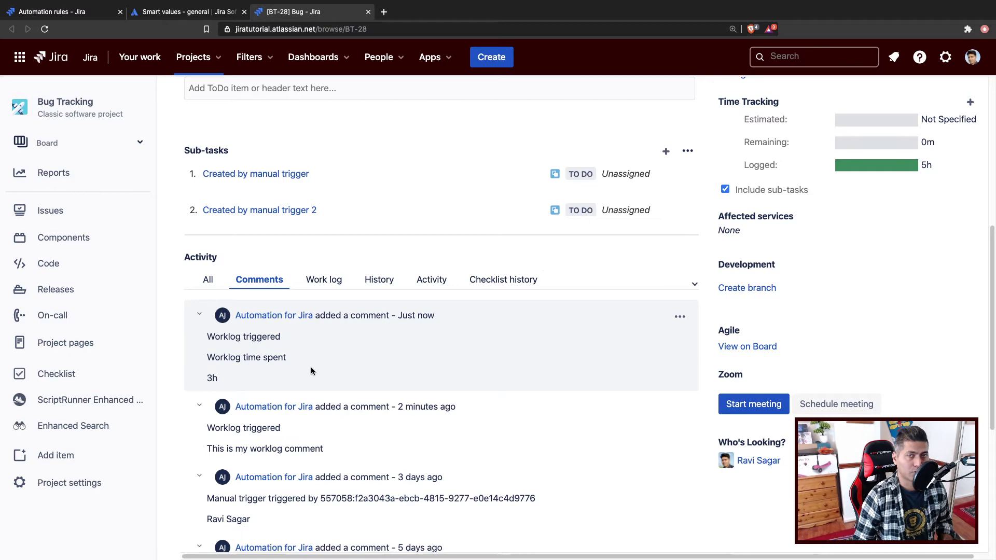
# Show the Work log entries and open the 2-hour entry for editing
pyautogui.scroll(3, 311, 367)
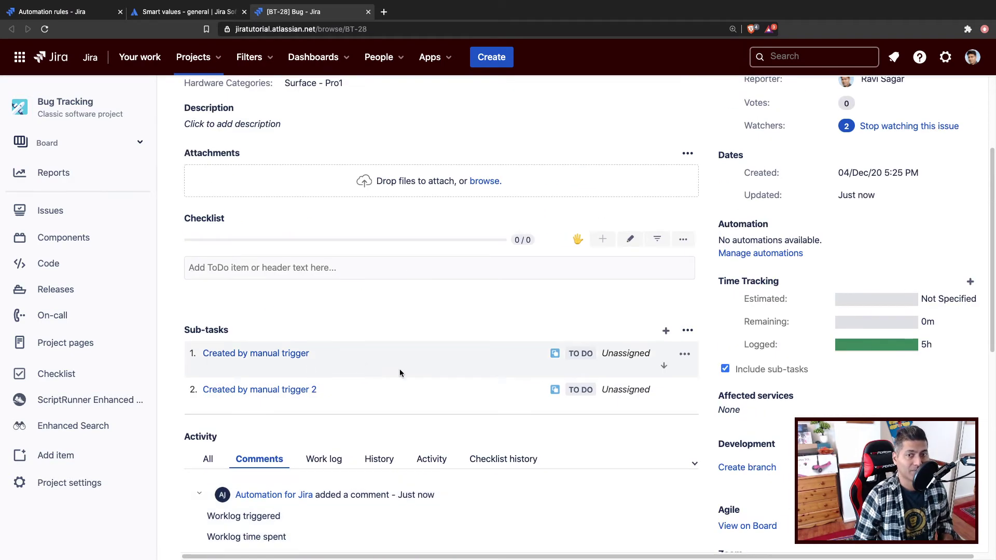
pyautogui.scroll(-2, 597, 421)
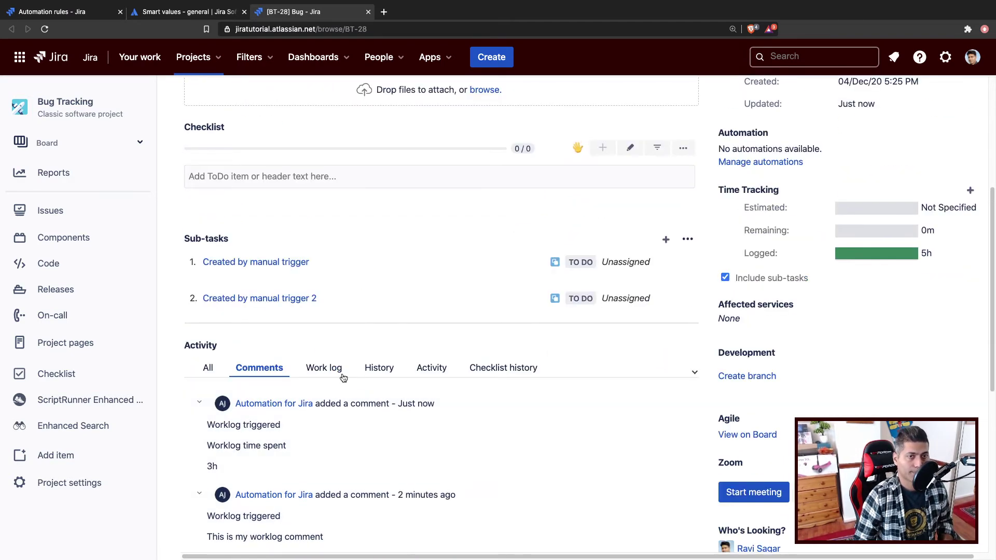
pyautogui.click(326, 372)
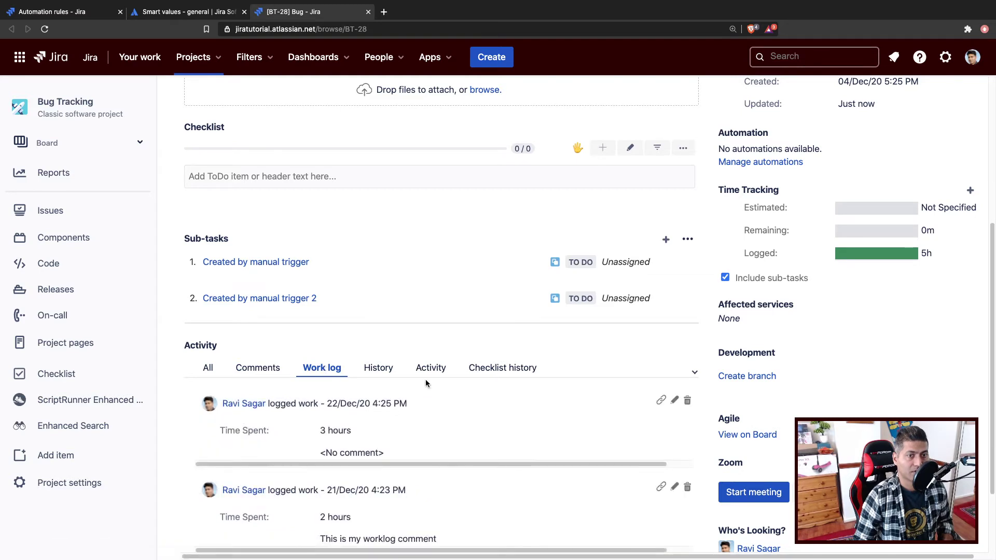
pyautogui.scroll(-1, 426, 383)
pyautogui.tripleClick(329, 462)
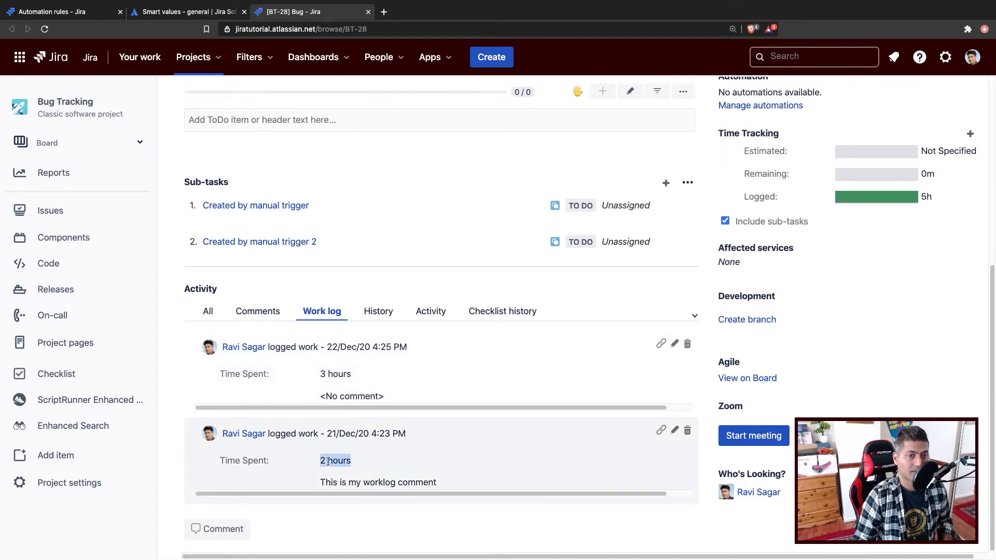
pyautogui.click(674, 431)
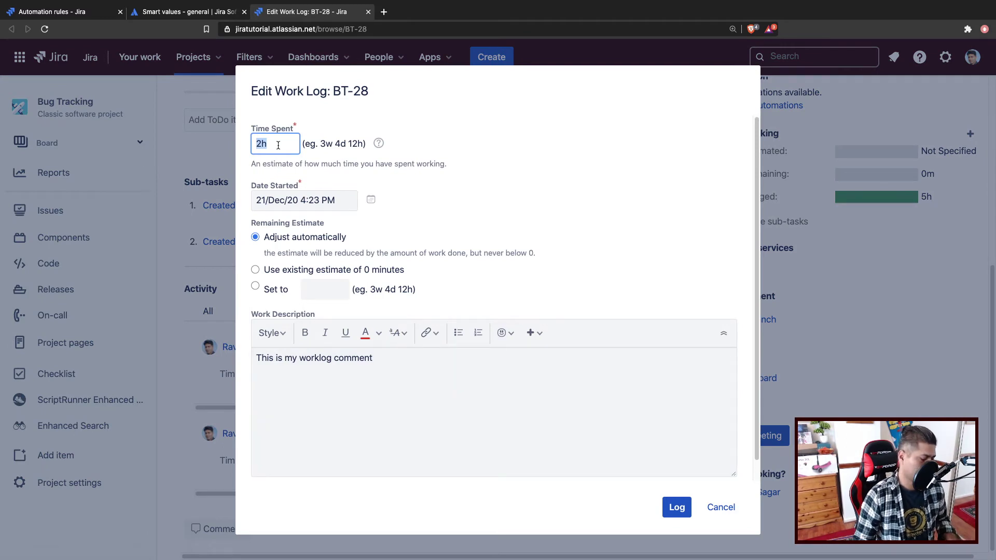
# Change the work log to 3h and append 'updated.' to its description, then save
pyautogui.write('3h')
pyautogui.click(395, 356)
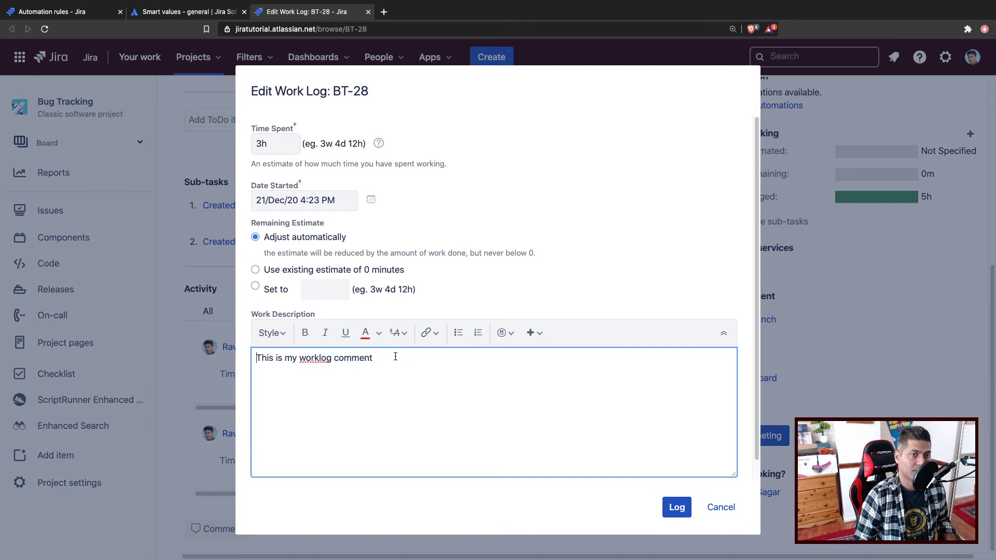
pyautogui.click(405, 361)
pyautogui.write('updated.')
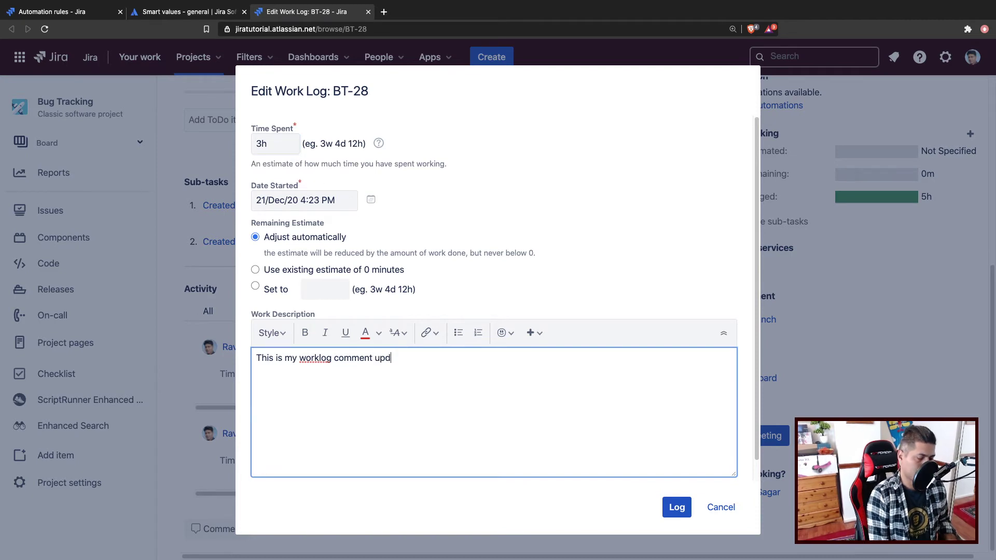
pyautogui.click(677, 507)
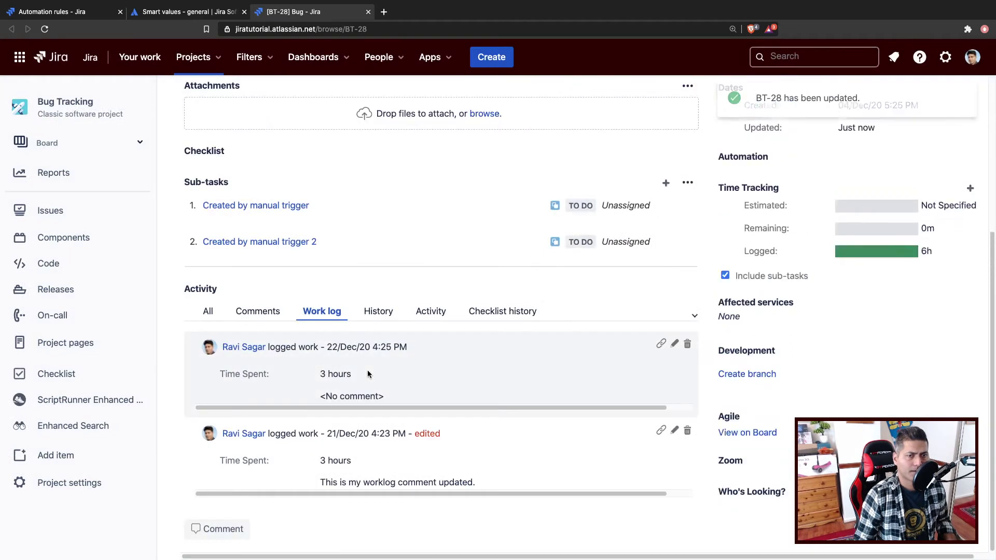
# Reload BT-28's comments and confirm the newest automation comment still reads 3h
pyautogui.click(250, 308)
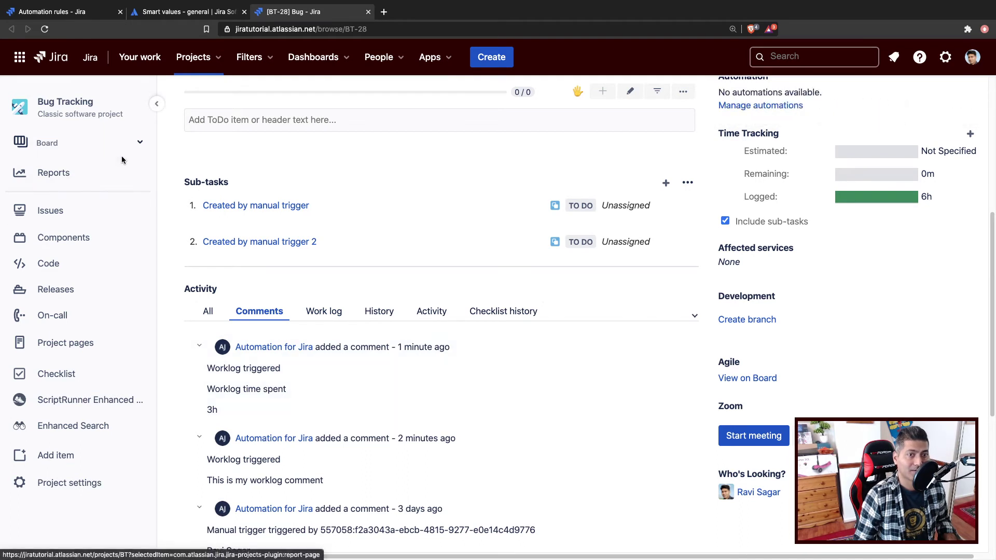
pyautogui.click(44, 29)
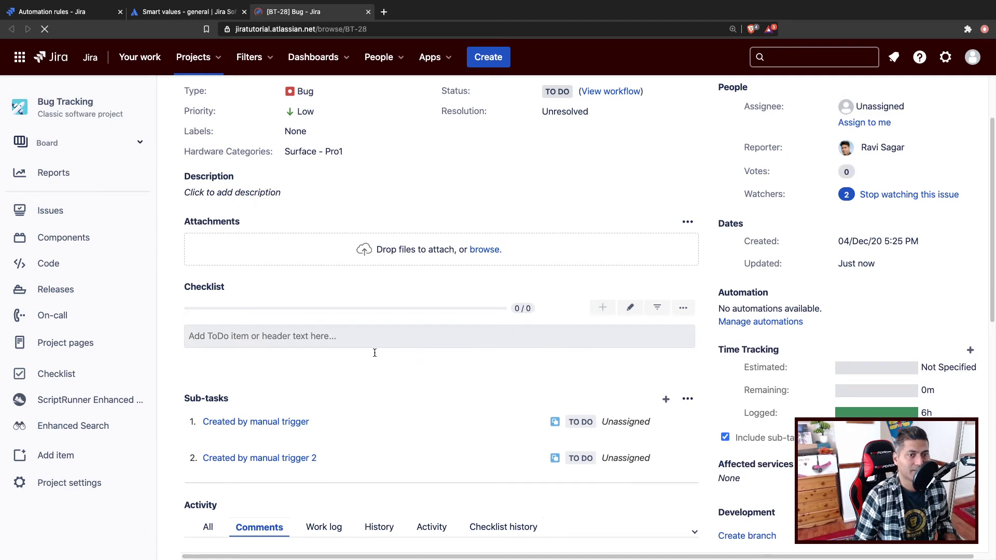
pyautogui.scroll(-7, 419, 346)
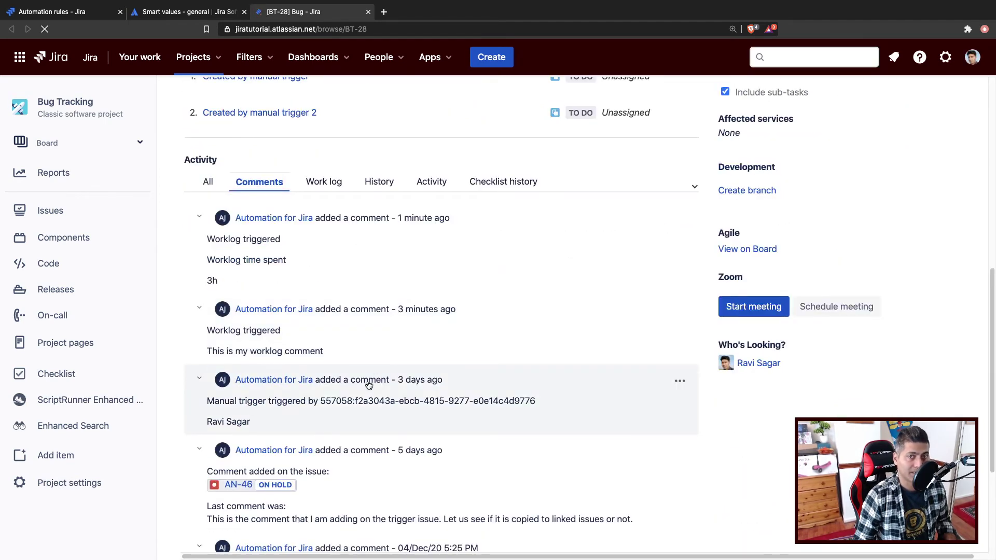
pyautogui.moveTo(269, 282); pyautogui.dragTo(189, 238)
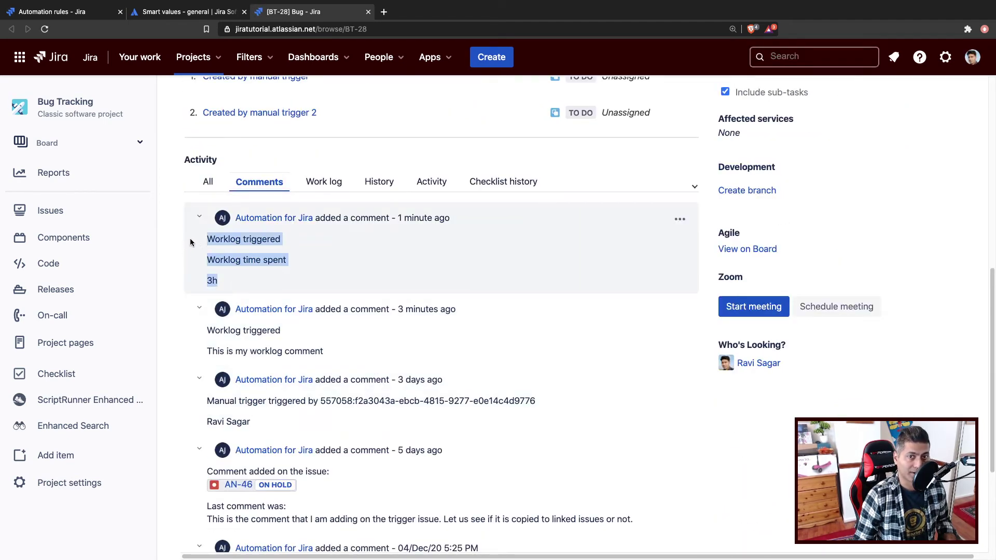
pyautogui.click(368, 289)
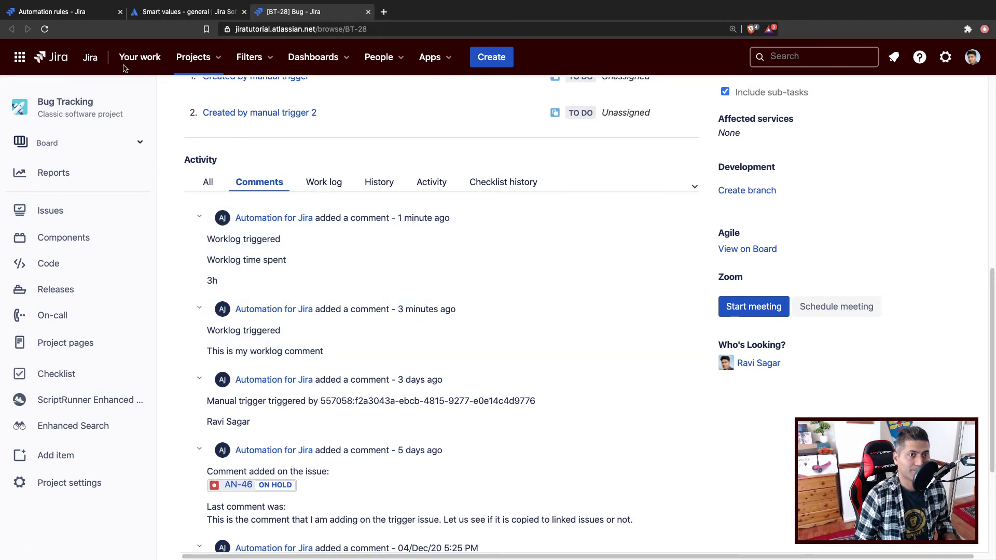
pyautogui.click(44, 30)
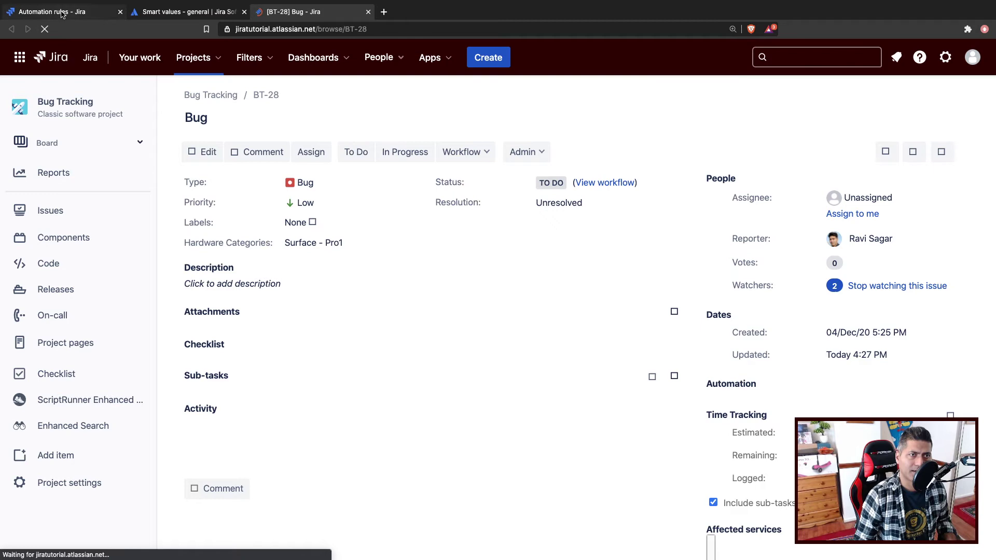
# Check that the Work logged trigger's For option still covers all worklog operations, leaving it unchanged
pyautogui.press('super+1')
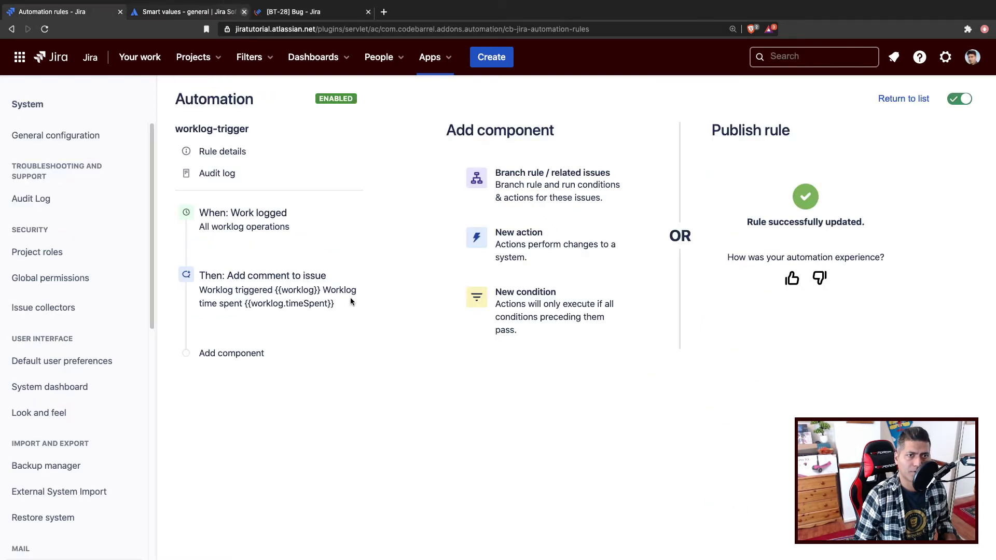
pyautogui.click(281, 228)
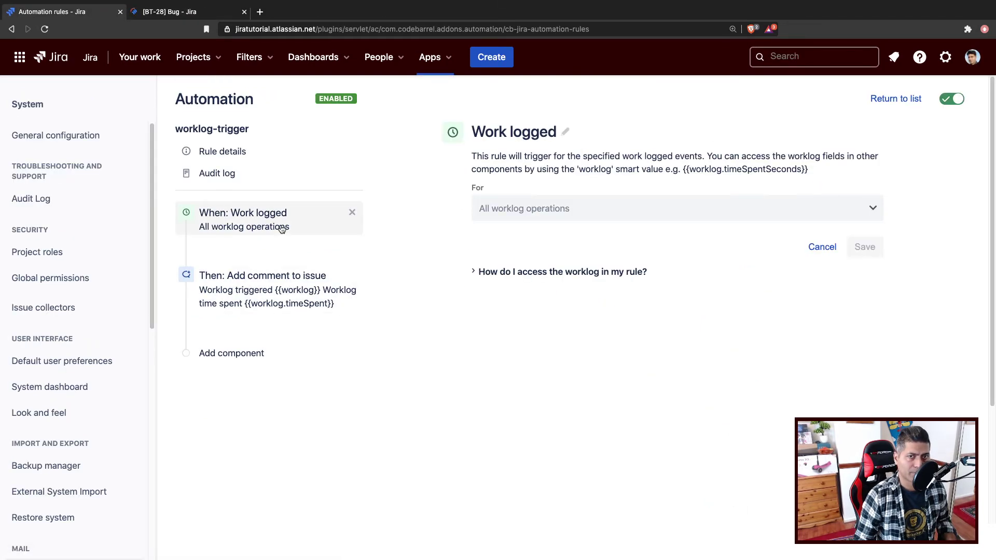
pyautogui.click(662, 211)
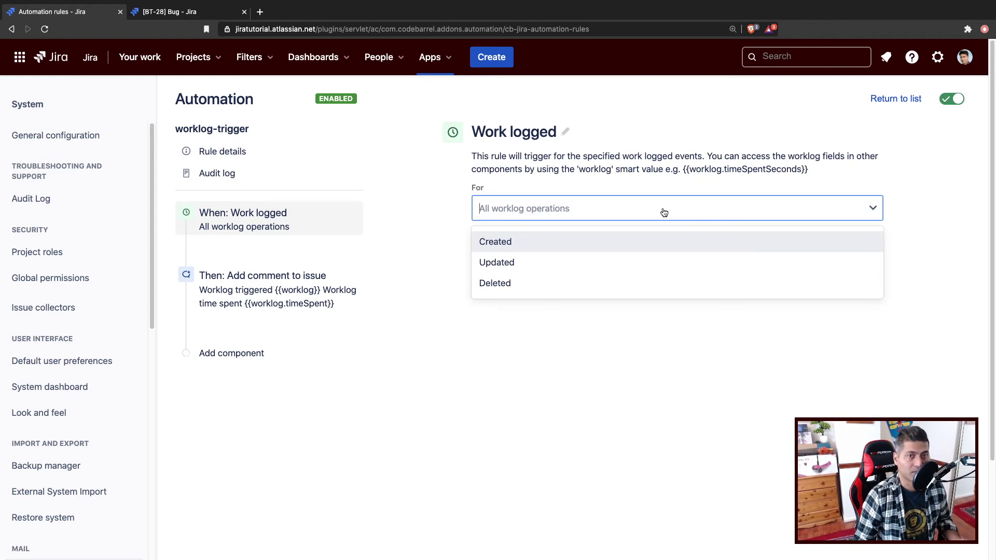
pyautogui.click(935, 217)
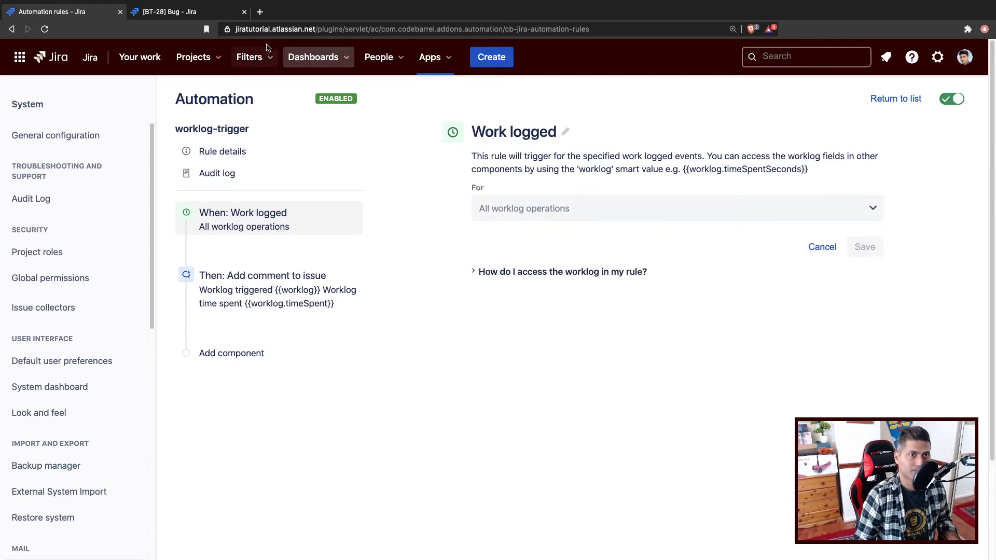
# Glance over BT-28's comments, then return to the worklog-trigger rule
pyautogui.click(196, 12)
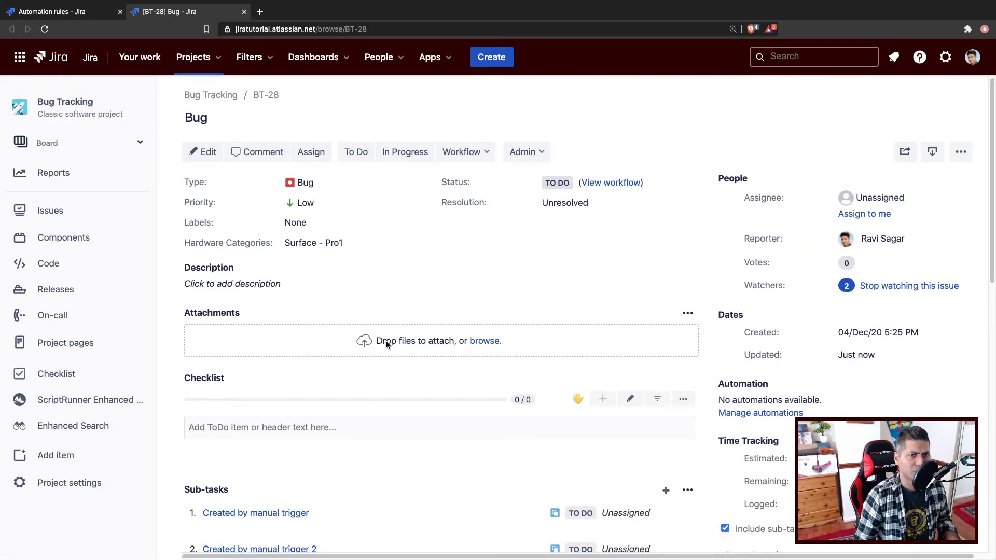
pyautogui.scroll(-5, 386, 345)
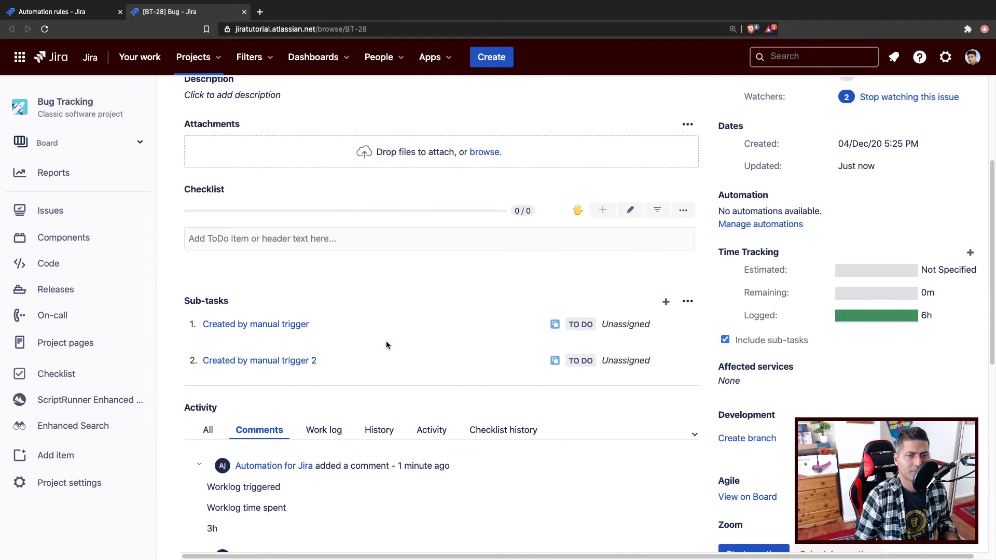
pyautogui.scroll(-1, 386, 341)
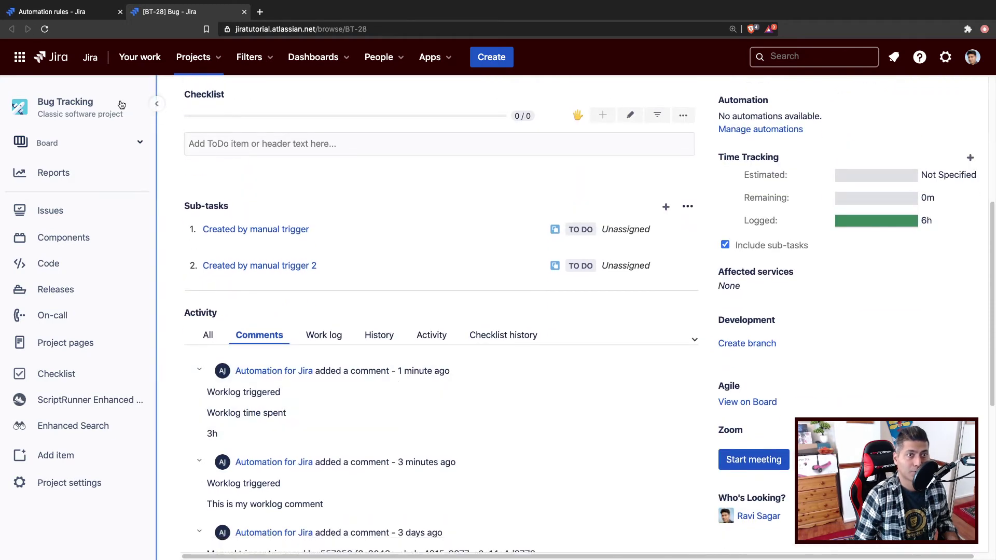
pyautogui.click(32, 13)
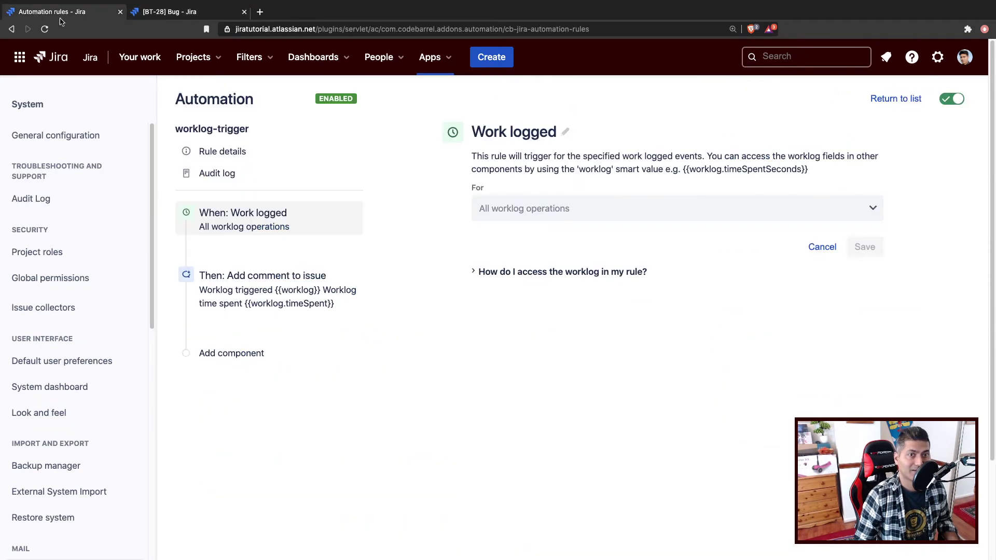
# Expand the latest audit log run and read why no new comment was added to BT-28
pyautogui.click(241, 173)
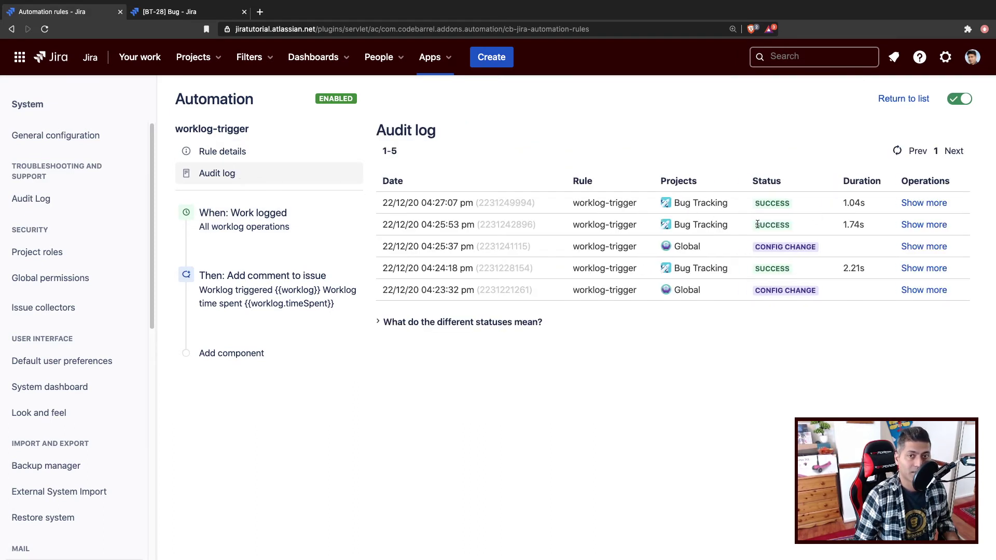
pyautogui.click(924, 202)
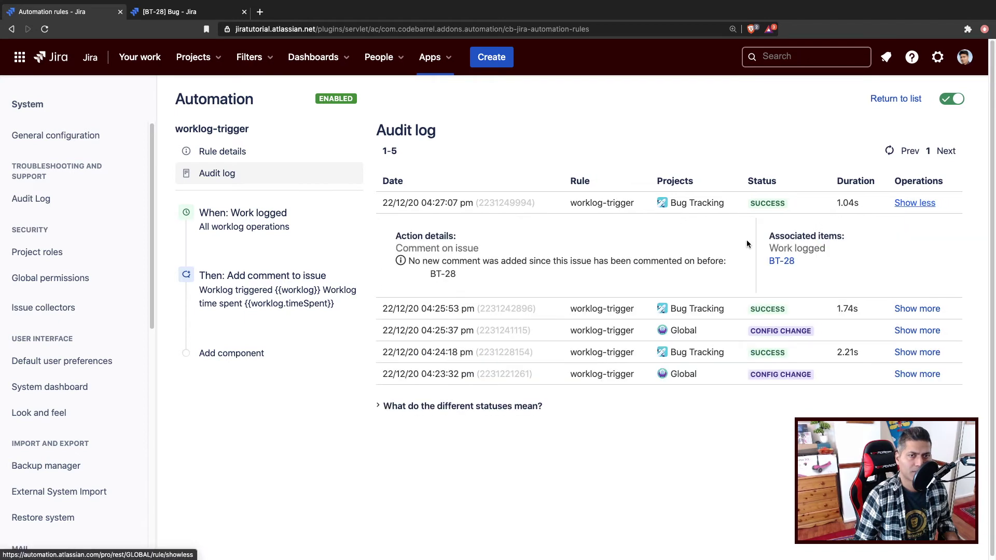
pyautogui.tripleClick(476, 261)
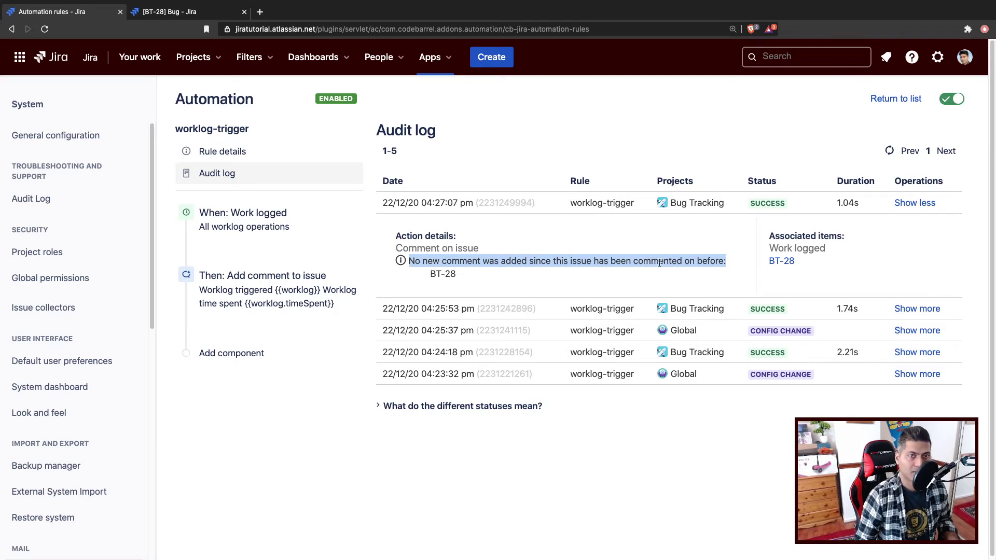
pyautogui.doubleClick(541, 265)
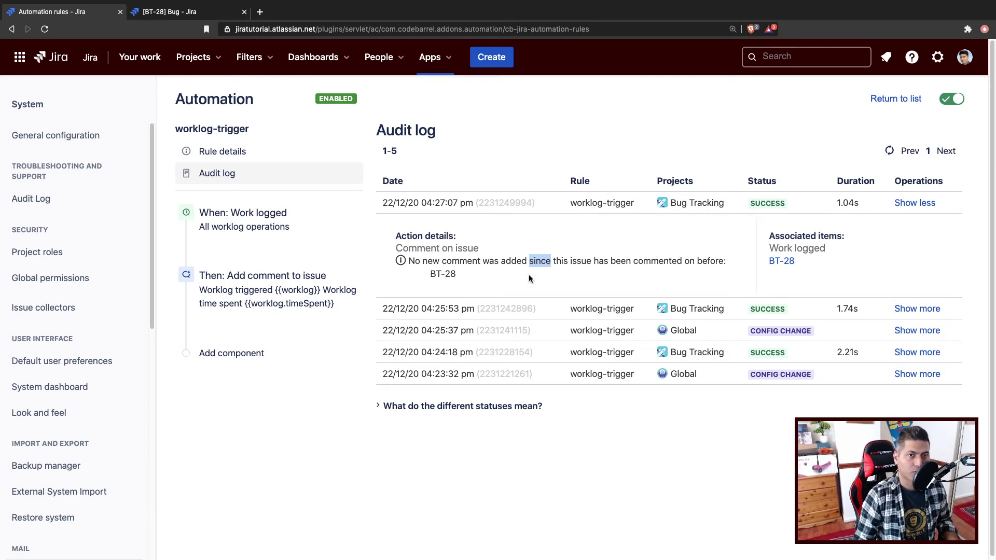
# Uncheck Prevent duplicates on the Add comment action, publish worklog-trigger, and go back to BT-28
pyautogui.click(232, 355)
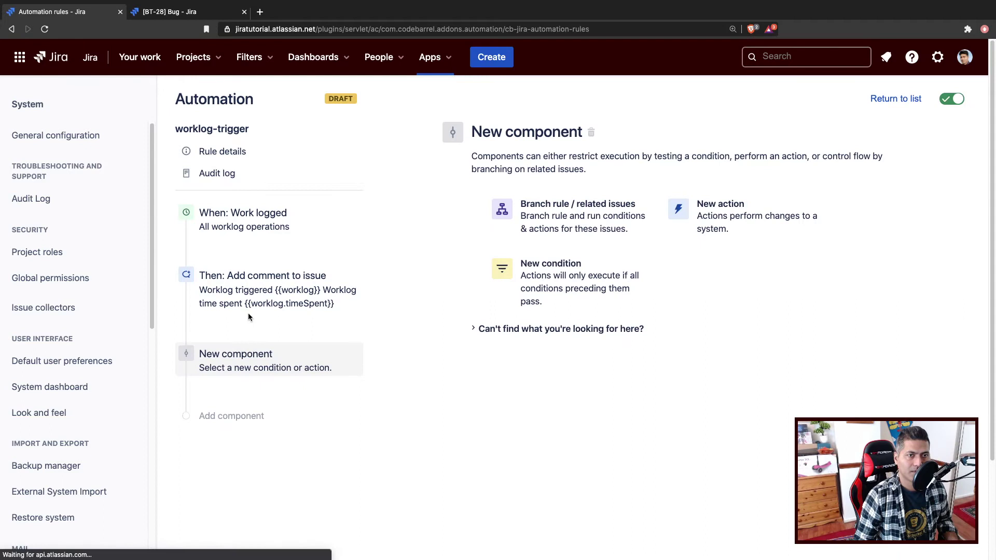
pyautogui.click(257, 307)
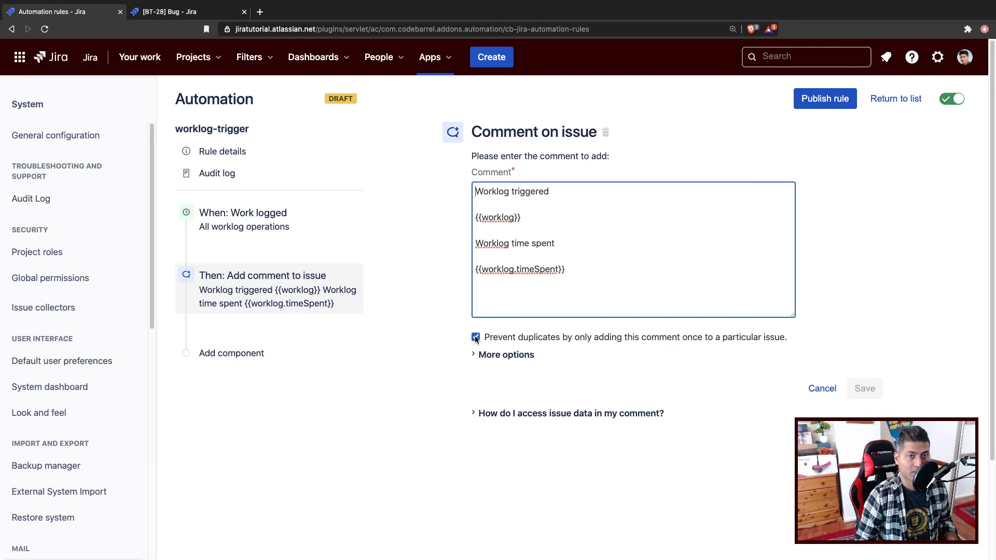
pyautogui.click(748, 340)
pyautogui.click(863, 389)
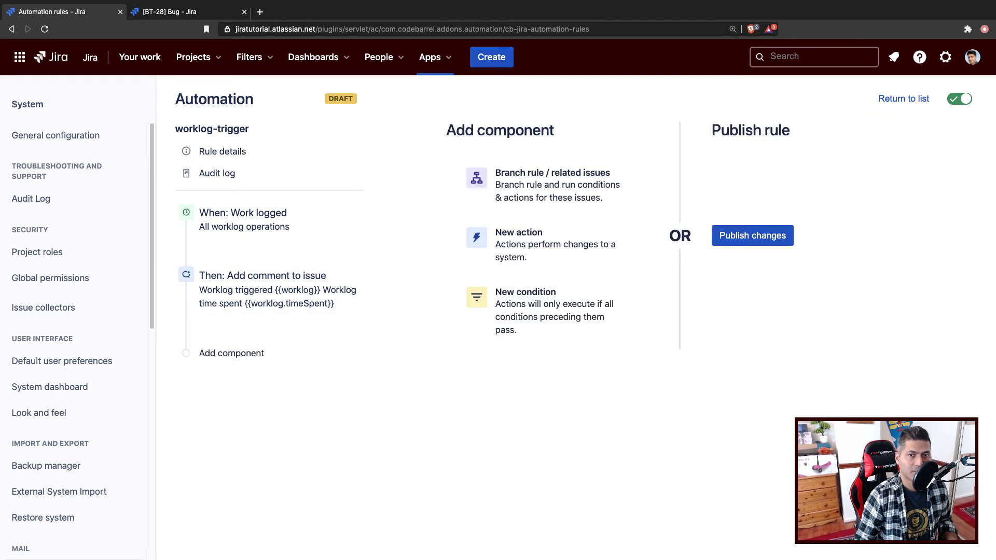
pyautogui.click(765, 245)
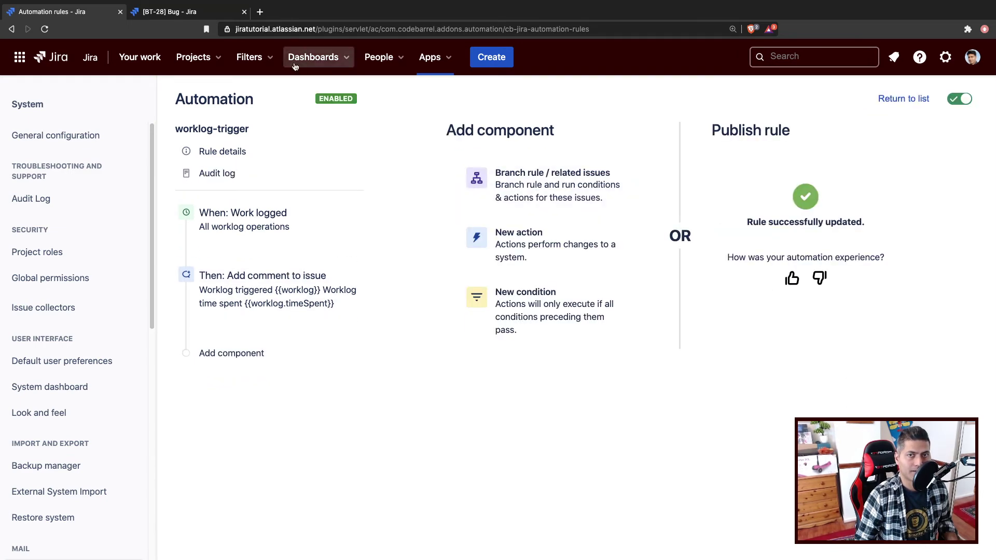
pyautogui.click(175, 11)
# Edit BT-28's latest work log to 4h with description 'Another log updated' and save
pyautogui.scroll(-4, 484, 319)
pyautogui.scroll(4, 493, 333)
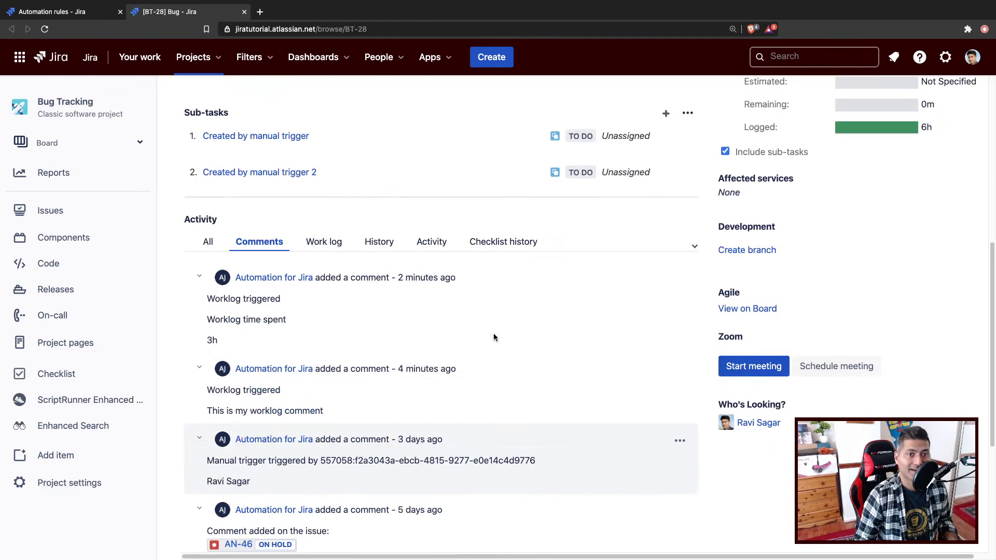
pyautogui.click(321, 355)
pyautogui.scroll(-1, 391, 413)
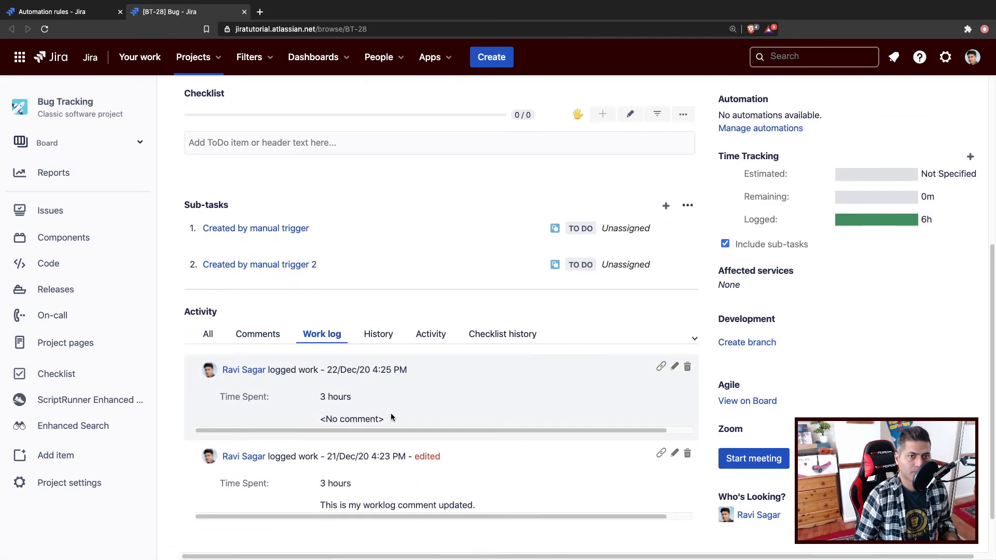
pyautogui.click(674, 344)
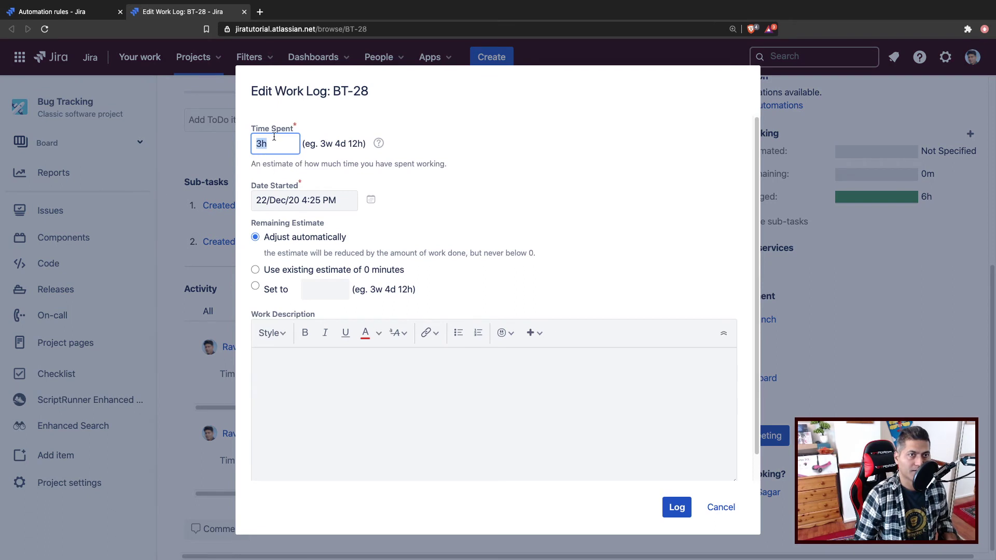
pyautogui.write('4h')
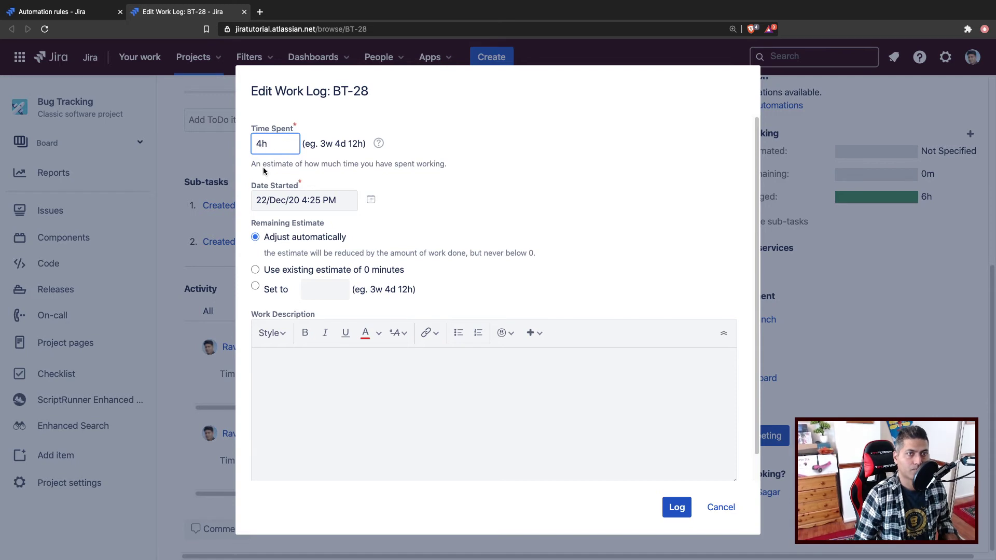
pyautogui.click(303, 383)
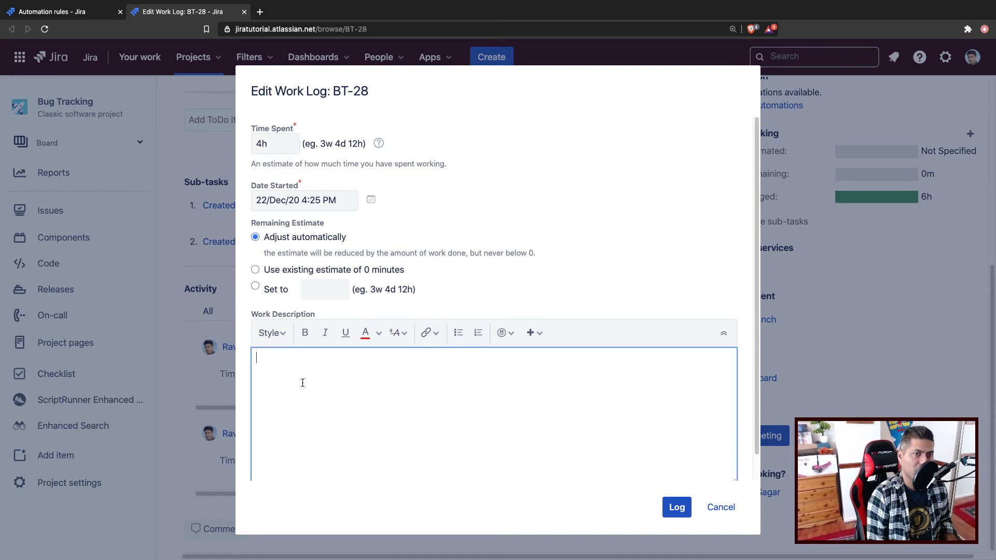
pyautogui.write('Another')
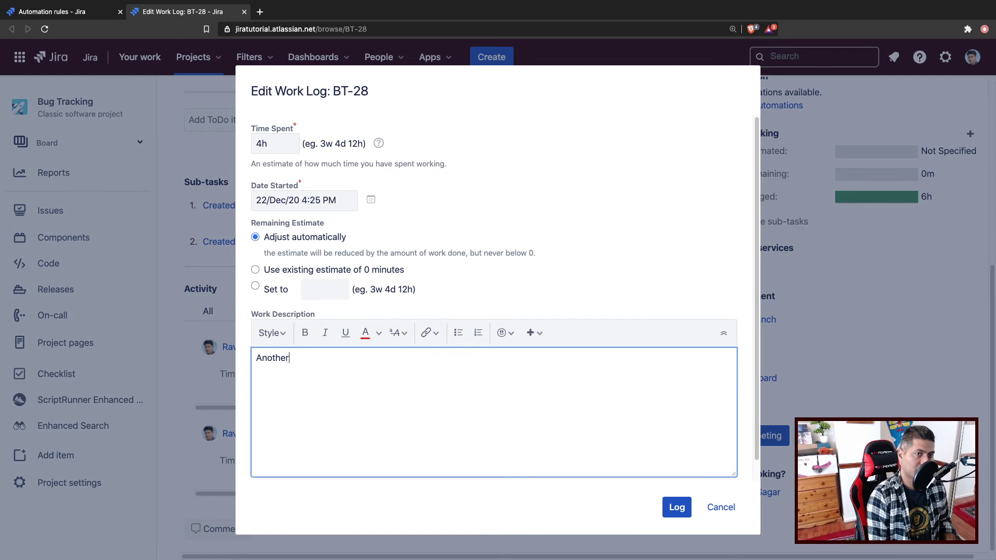
pyautogui.write(' log updated')
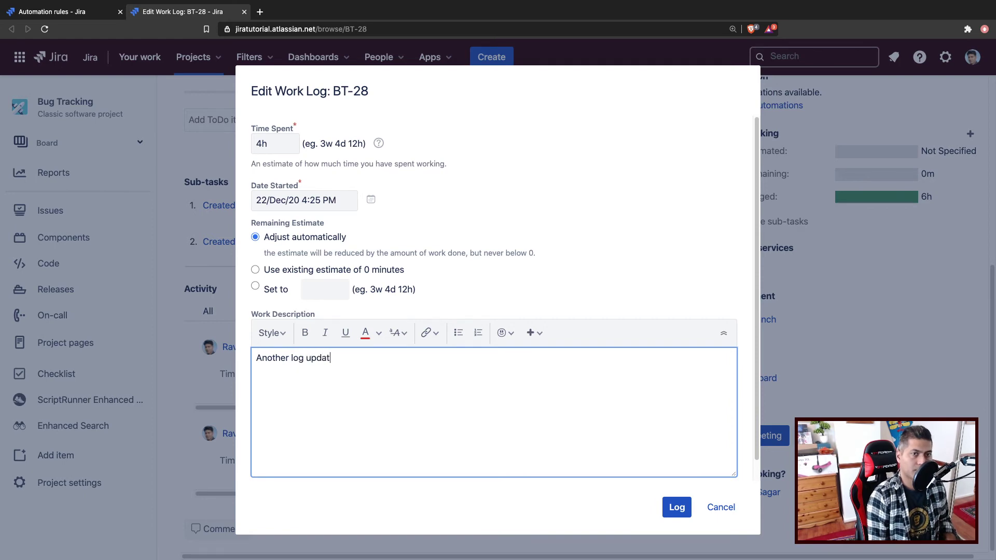
pyautogui.click(677, 507)
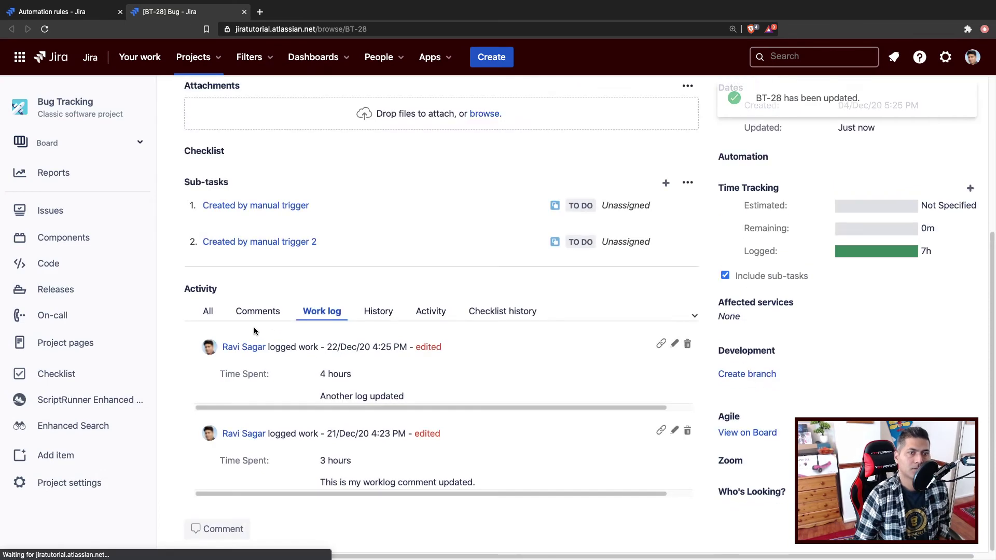
# Verify the new automation comment shows 'Another log updated' and 'Worklog time spent 4h'
pyautogui.click(250, 313)
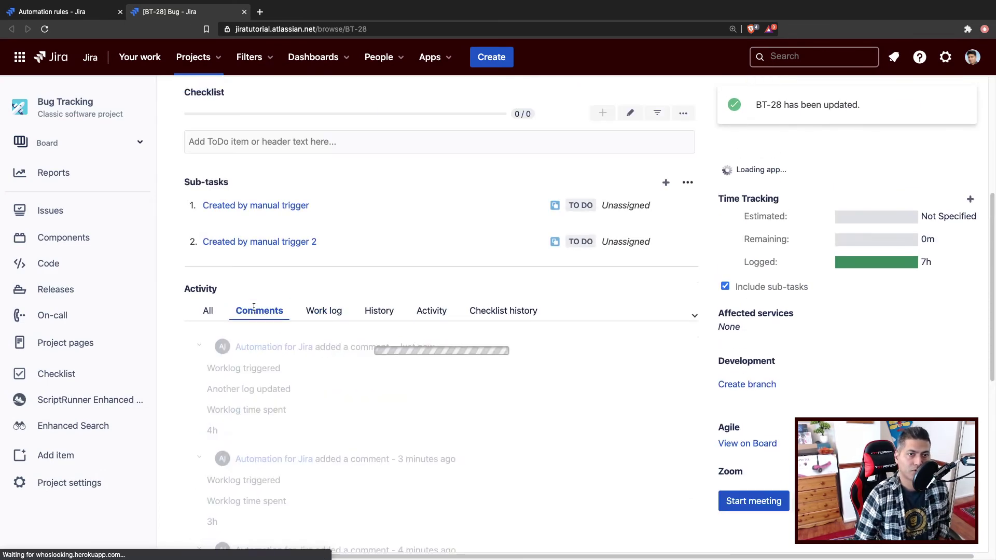
pyautogui.scroll(-2, 300, 334)
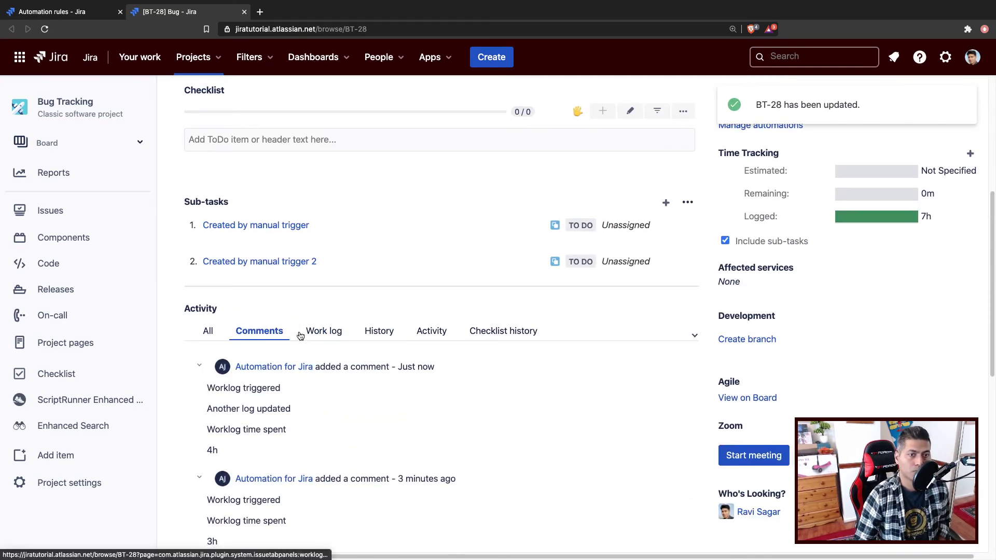
pyautogui.scroll(-3, 300, 336)
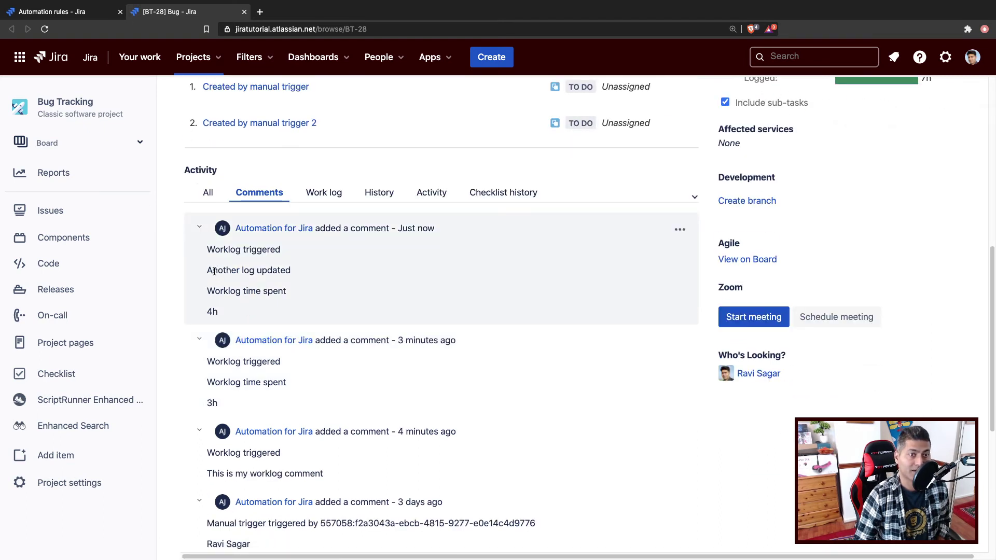
pyautogui.moveTo(210, 271); pyautogui.dragTo(285, 269)
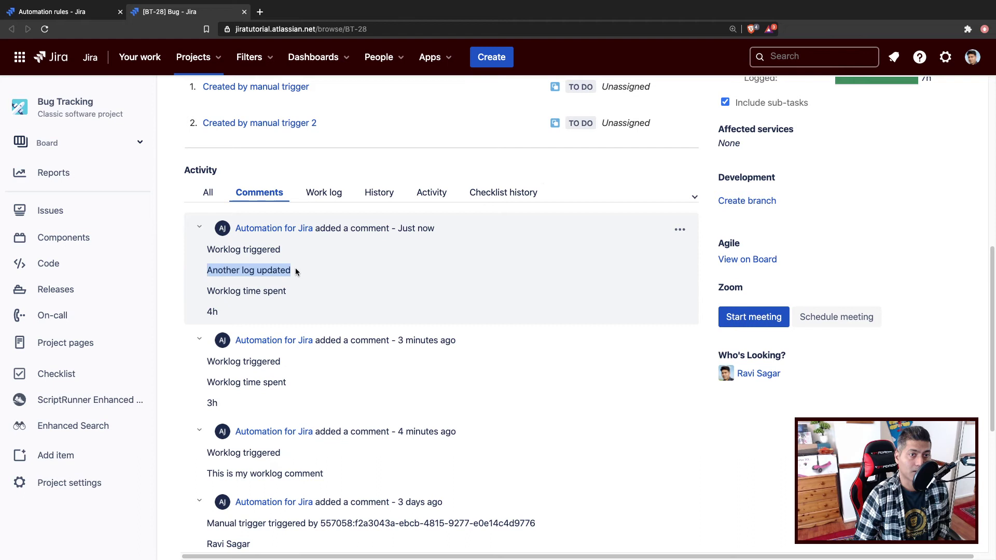
pyautogui.click(223, 314)
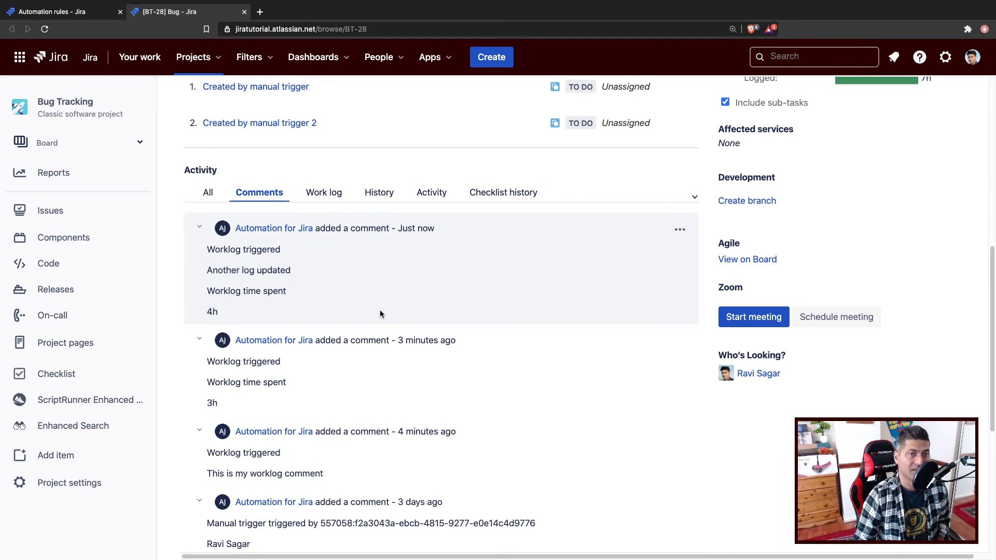
pyautogui.scroll(2, 386, 319)
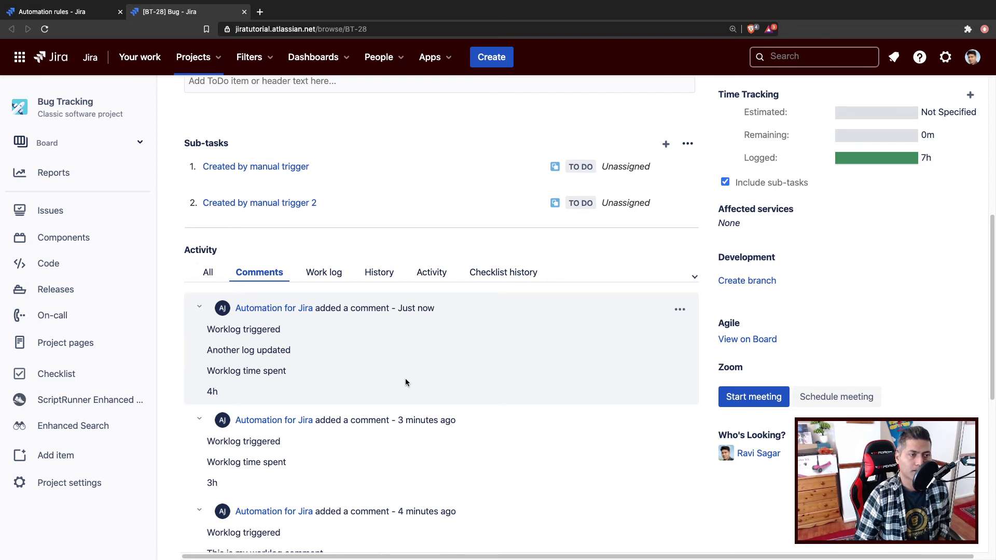
# From the automation rules list, open the Usage page and check the 72 of 300 executions used
pyautogui.click(56, 17)
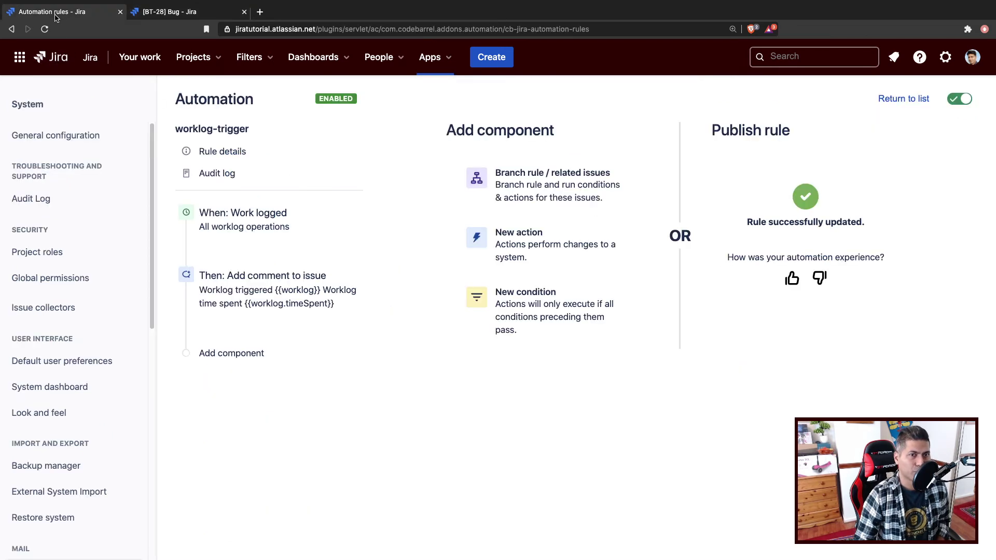
pyautogui.click(917, 105)
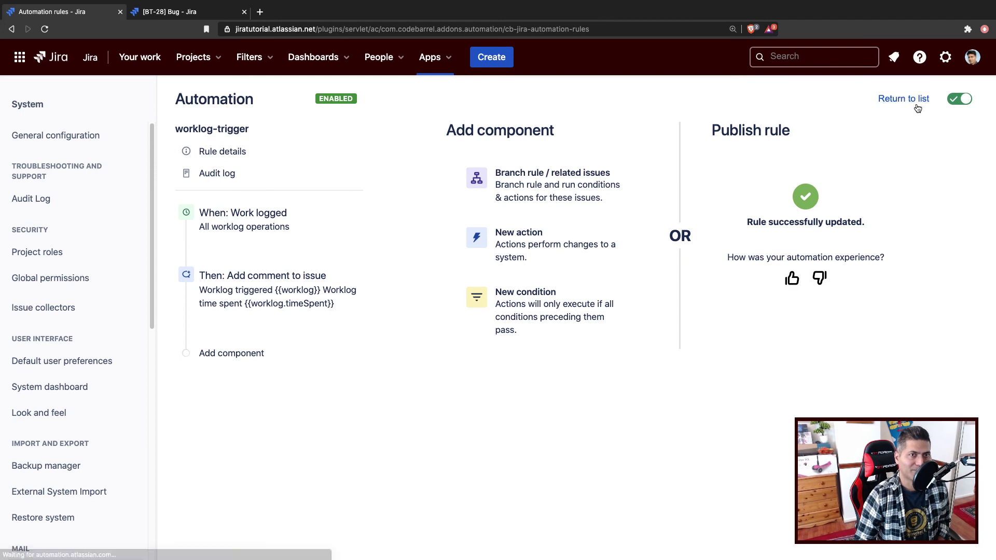
pyautogui.click(361, 135)
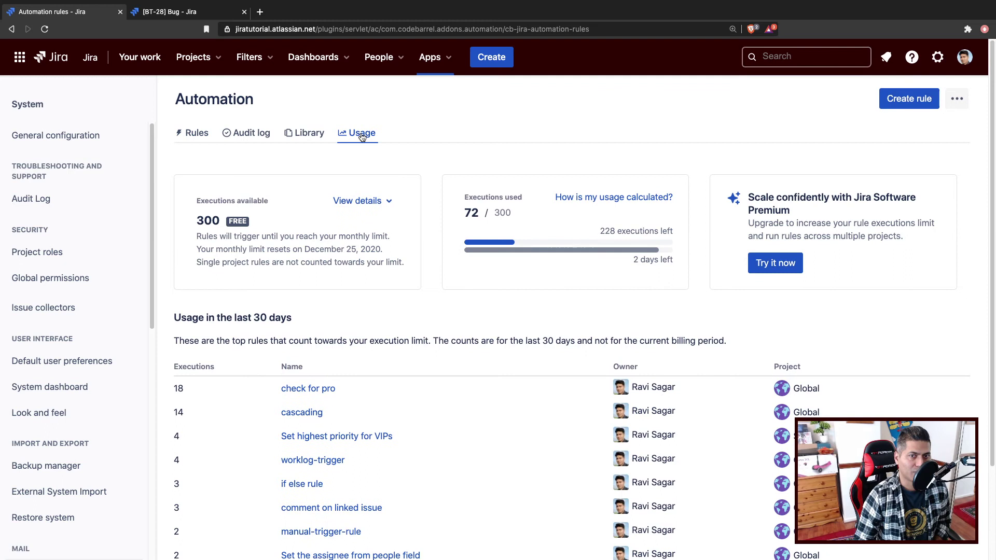
pyautogui.doubleClick(466, 213)
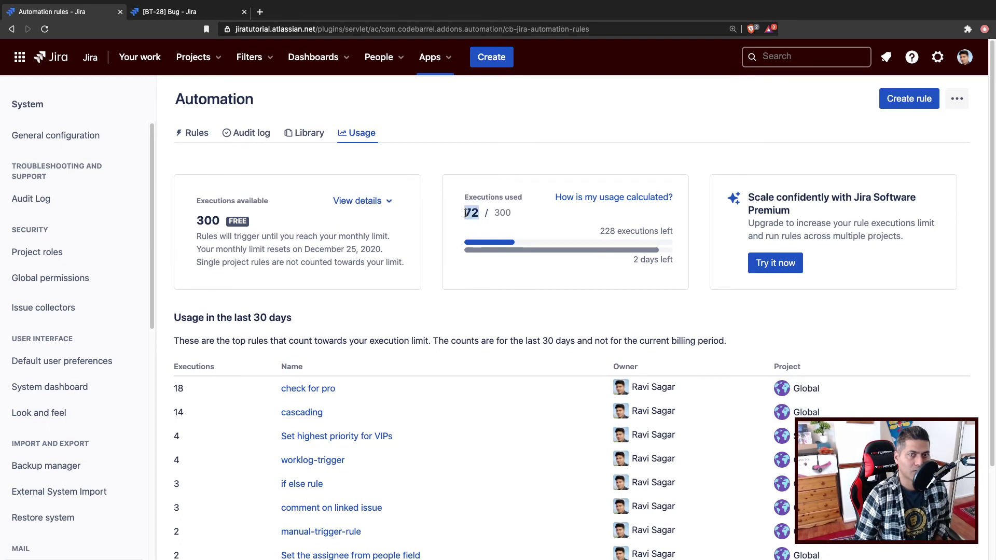
pyautogui.click(503, 222)
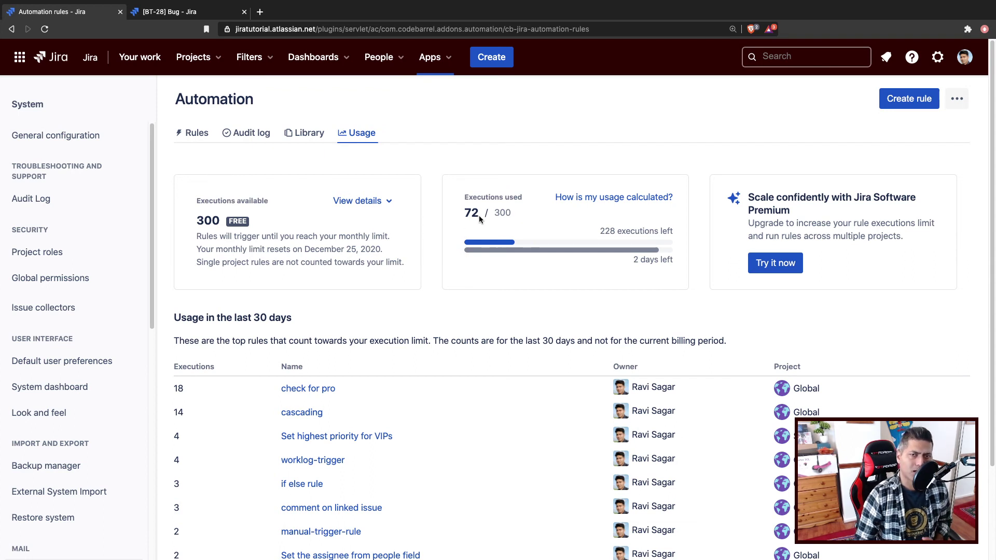
pyautogui.moveTo(489, 213); pyautogui.dragTo(464, 212)
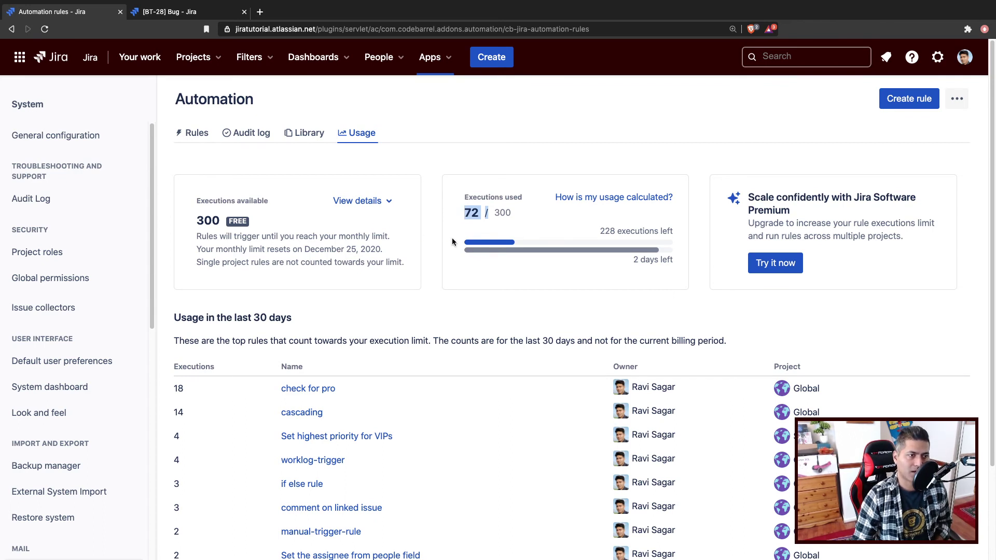
pyautogui.click(192, 139)
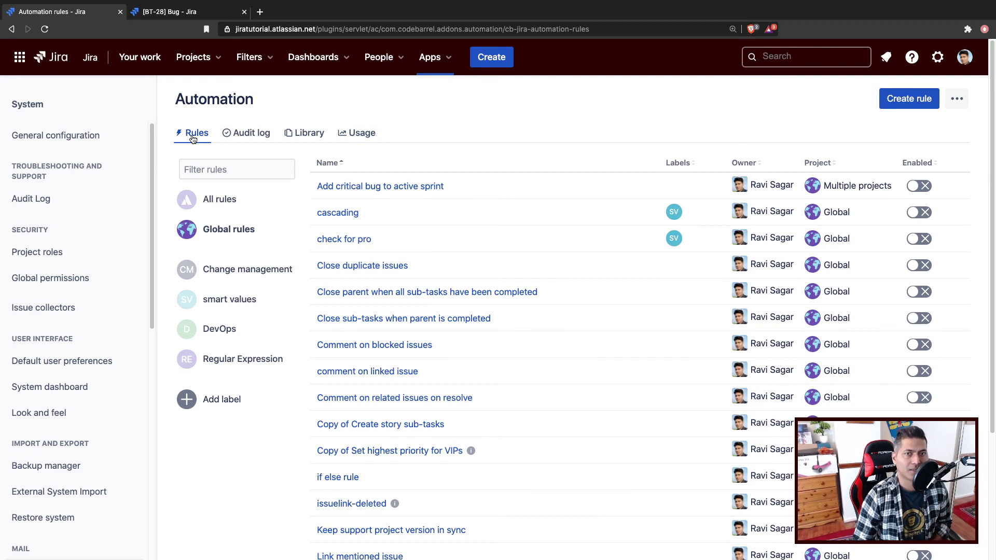